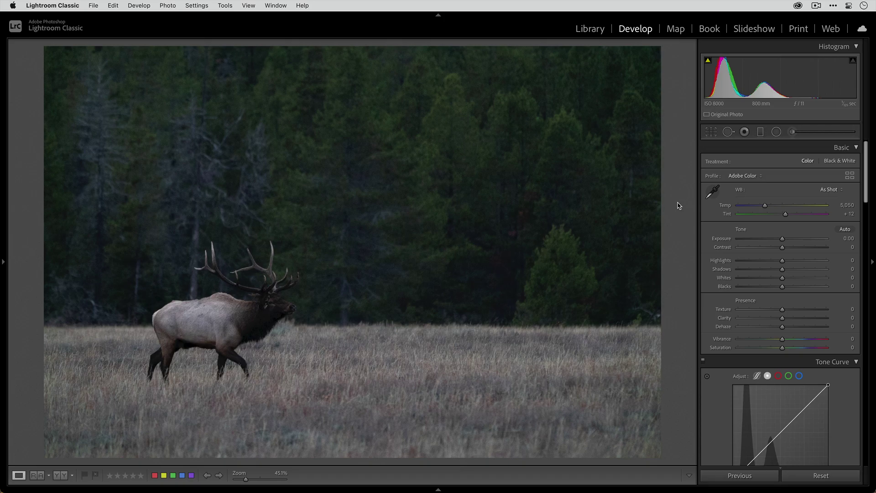
# Show the shooting details overlay, then raise Whites to +53 and Exposure to +0.50.
pyautogui.press('i')
pyautogui.moveTo(782, 277); pyautogui.dragTo(805, 278)
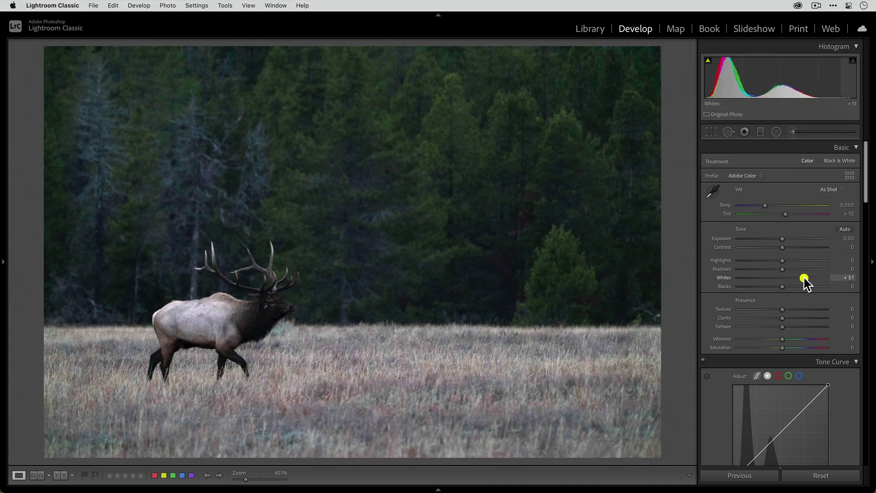
pyautogui.moveTo(780, 242); pyautogui.dragTo(789, 271)
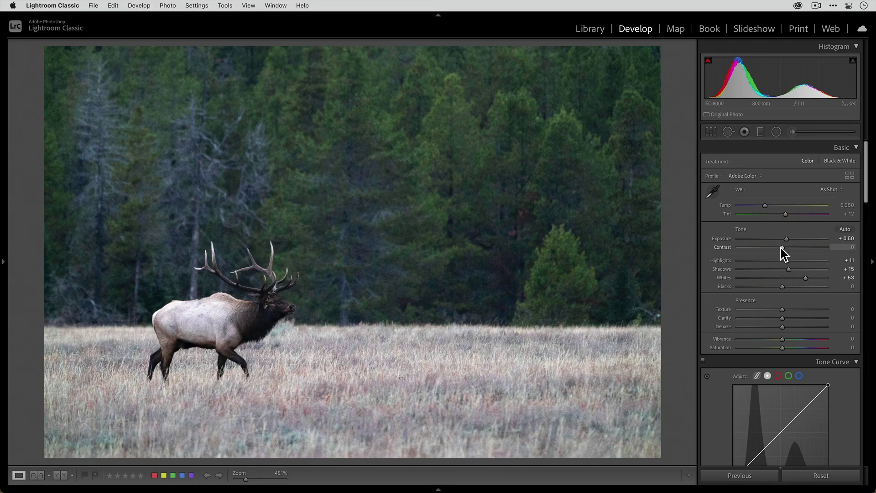
# Build a gentle tone curve: lift the highlights, dip the shadows, and raise the midtones to 135.
pyautogui.scroll(-2, 781, 247)
pyautogui.scroll(-5, 781, 248)
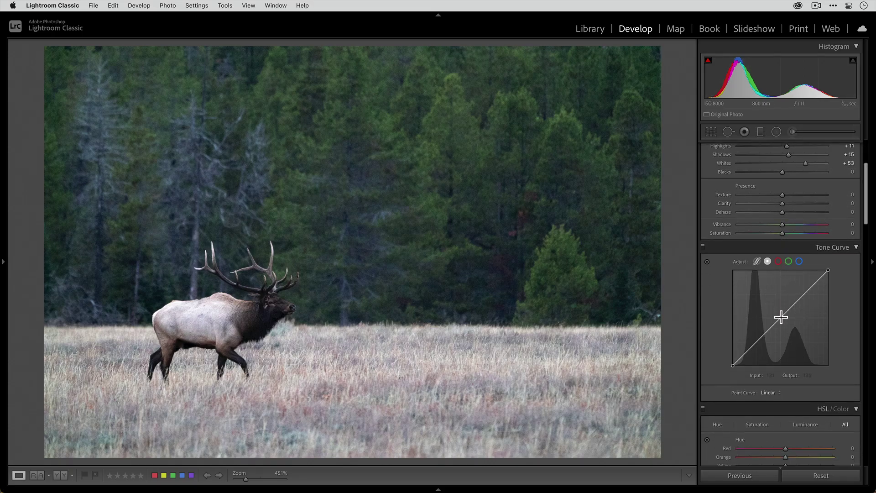
pyautogui.click(805, 293)
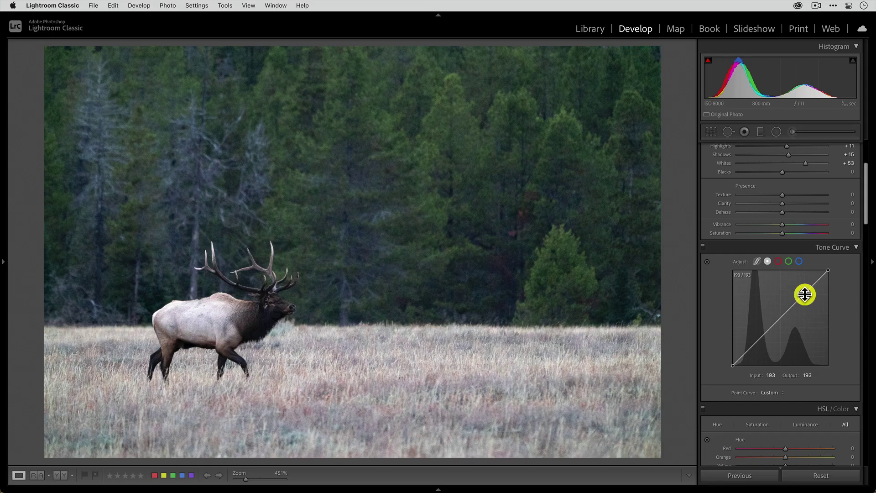
pyautogui.moveTo(805, 291); pyautogui.dragTo(804, 290)
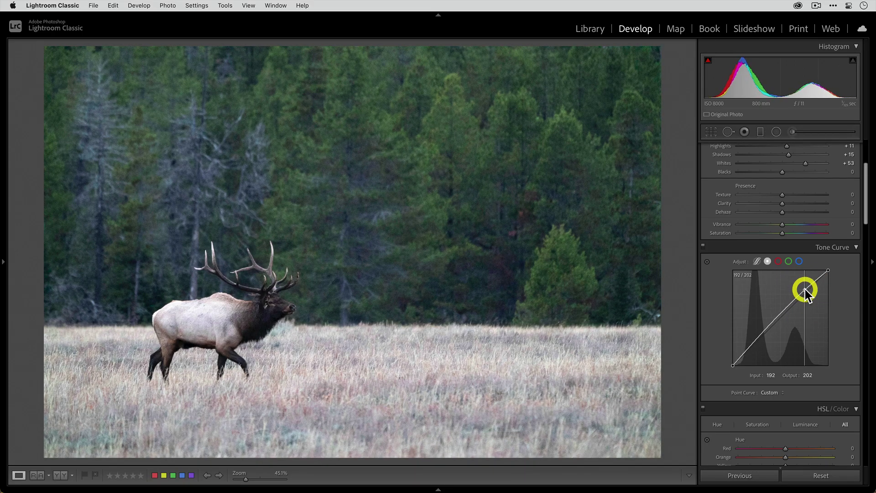
pyautogui.click(755, 342)
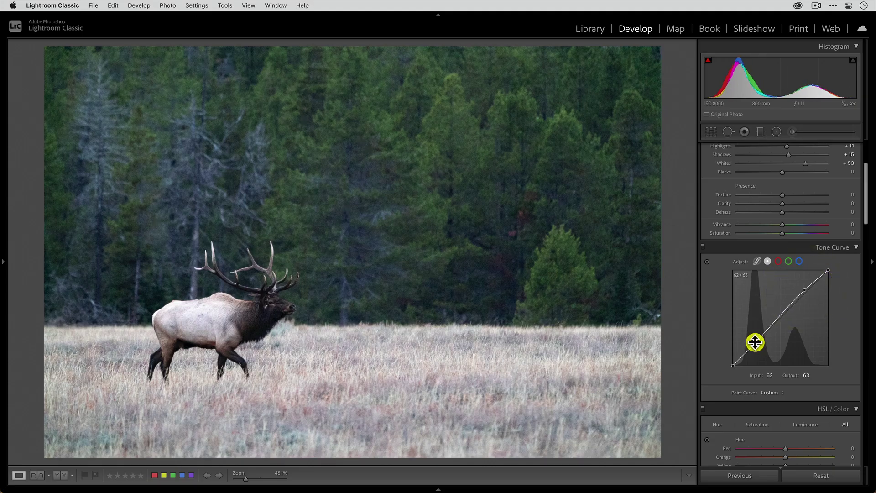
pyautogui.moveTo(755, 342); pyautogui.dragTo(755, 346)
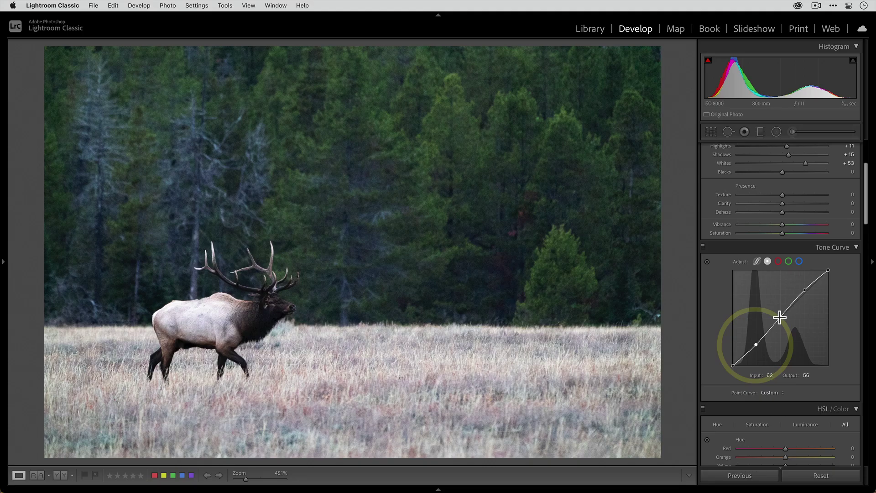
pyautogui.moveTo(780, 315); pyautogui.dragTo(779, 315)
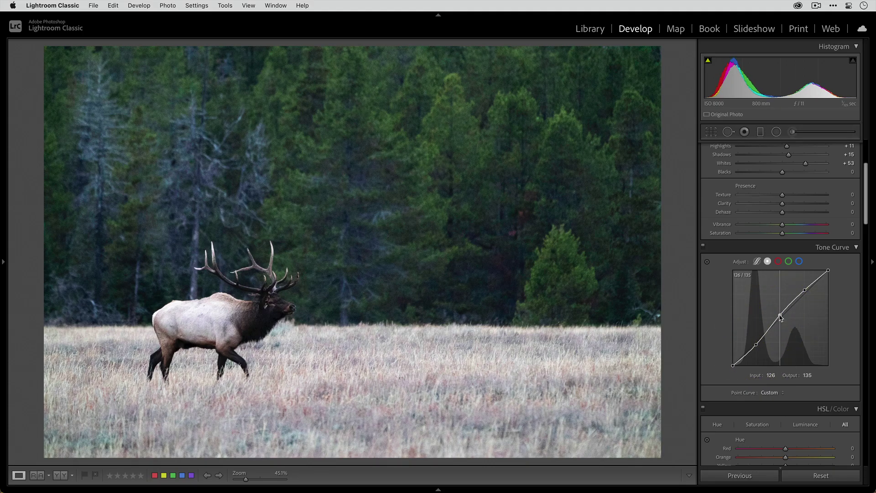
pyautogui.click(780, 314)
# Toggle the tone curve off and on to compare, leaving it enabled.
pyautogui.click(703, 248)
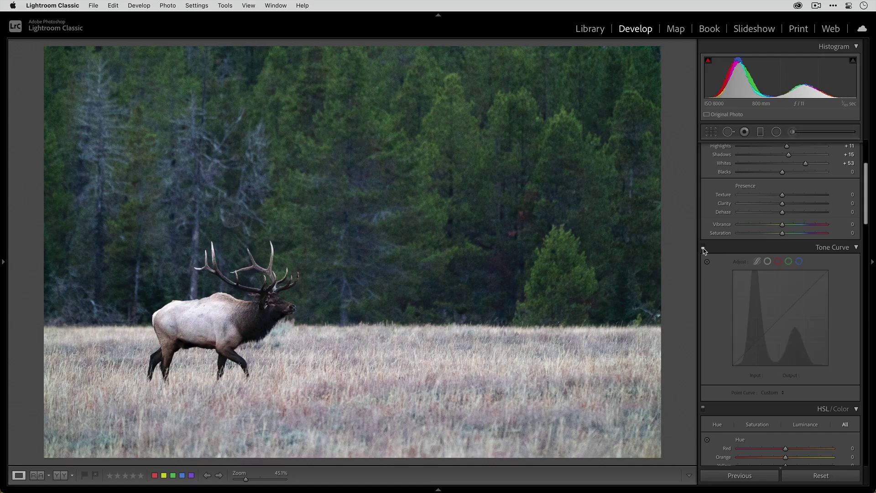
pyautogui.click(703, 249)
pyautogui.click(703, 248)
pyautogui.click(703, 248)
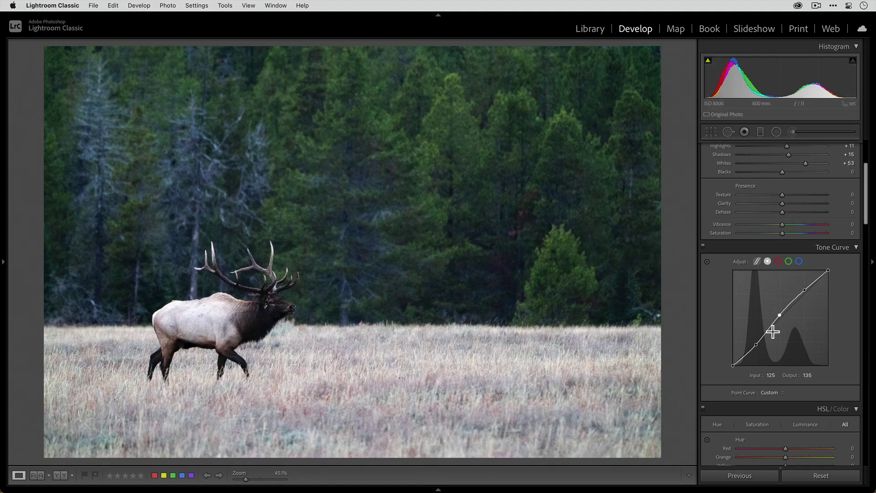
# At 1:1 on the head, heal the two pale neck marks with Spot Removal, hiding the outlines.
pyautogui.click(269, 303)
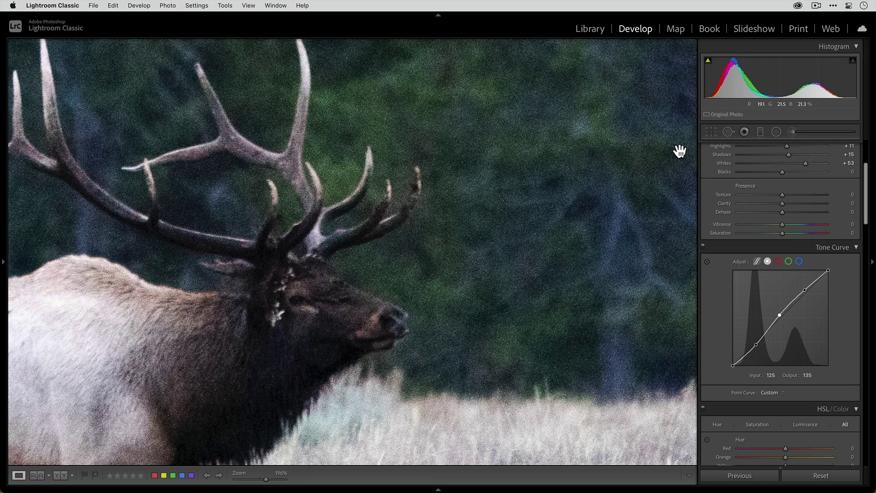
pyautogui.click(729, 132)
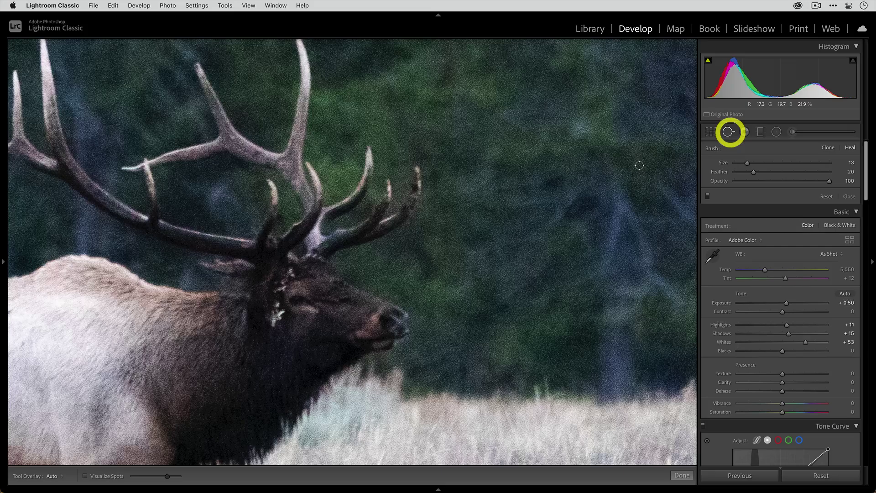
pyautogui.click(278, 314)
pyautogui.moveTo(278, 314)
pyautogui.mouseDown()
pyautogui.moveTo(273, 326)
pyautogui.moveTo(275, 306)
pyautogui.mouseUp()
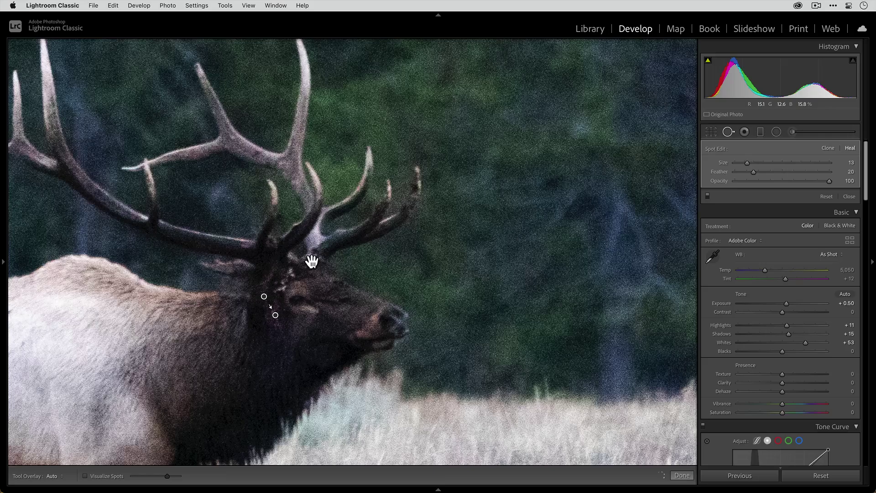
pyautogui.moveTo(289, 272); pyautogui.dragTo(280, 286)
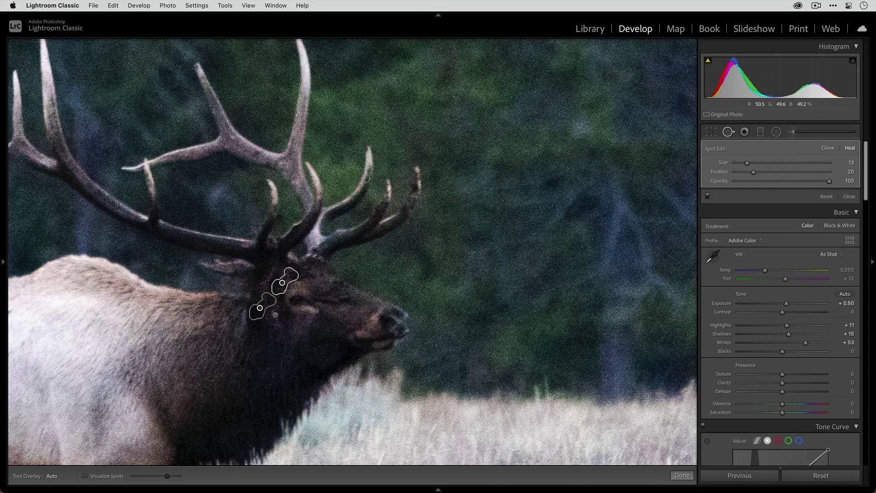
pyautogui.press('h')
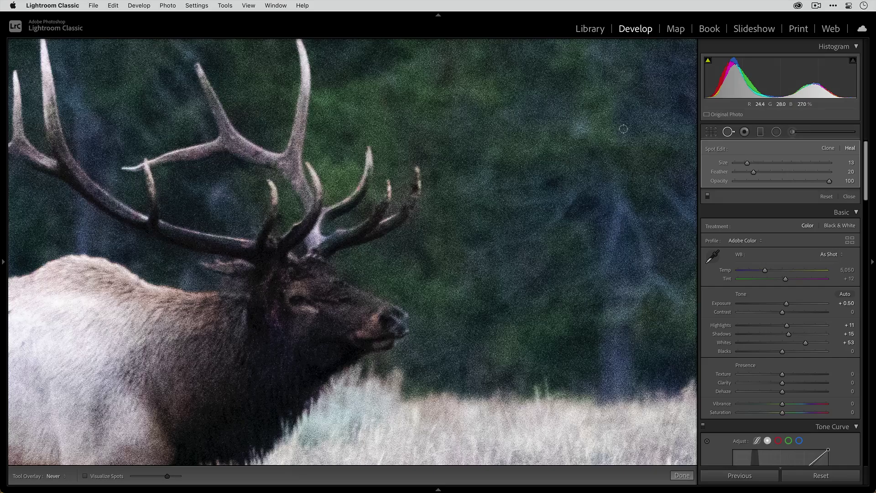
pyautogui.click(728, 132)
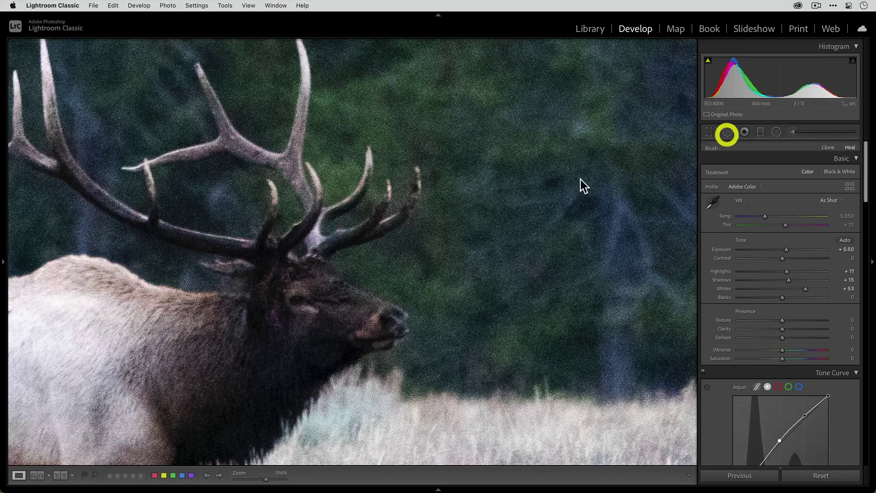
pyautogui.click(386, 270)
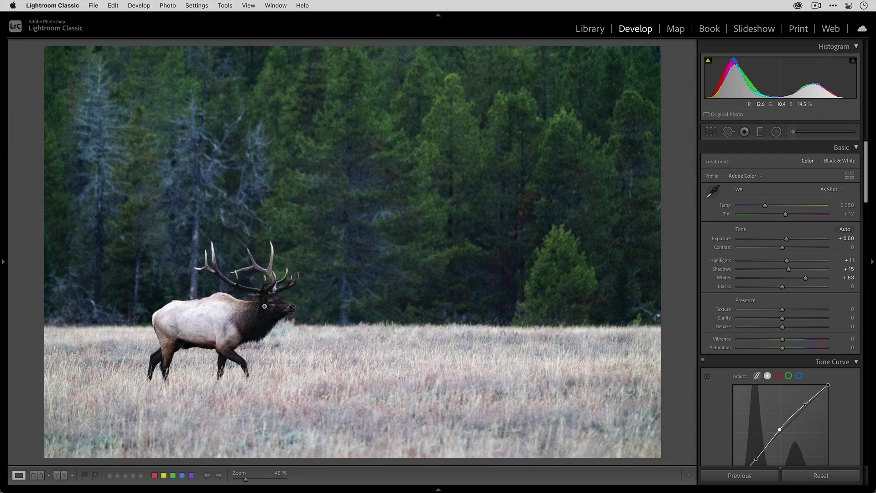
# Sample a neutral antler area for white balance (Temp 5,150, Tint +3), undoing and redoing to compare.
pyautogui.click(833, 189)
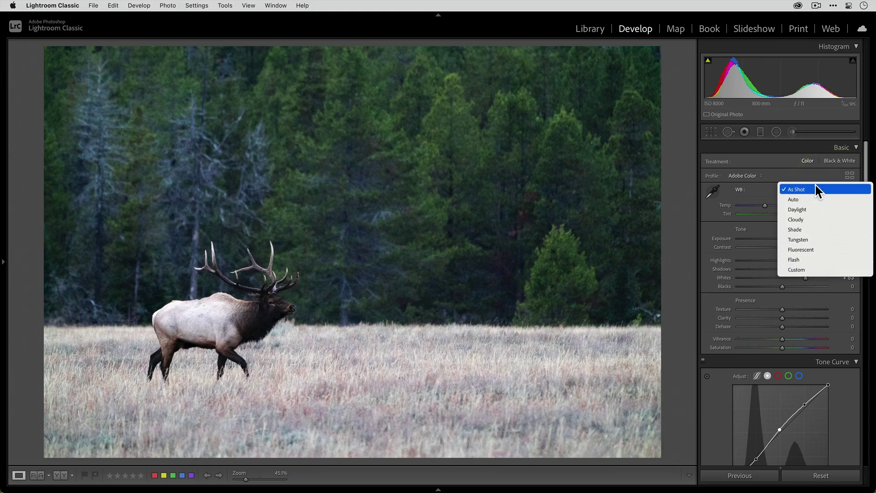
pyautogui.click(712, 194)
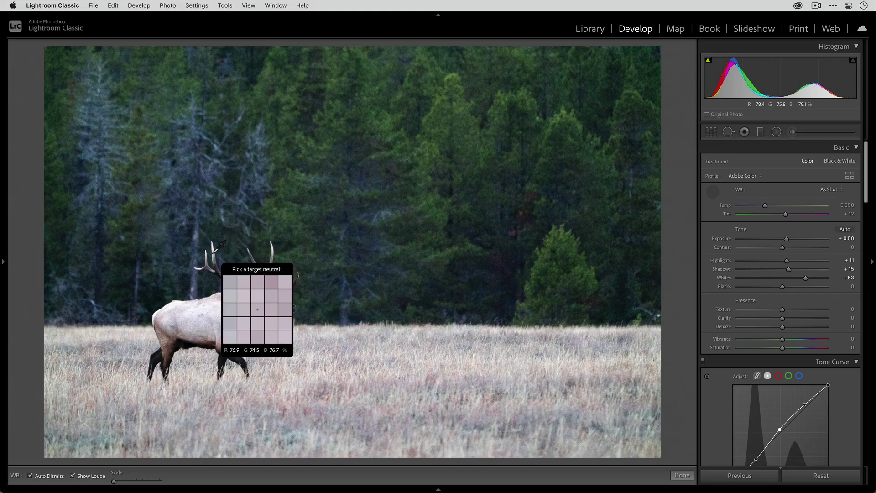
pyautogui.click(213, 253)
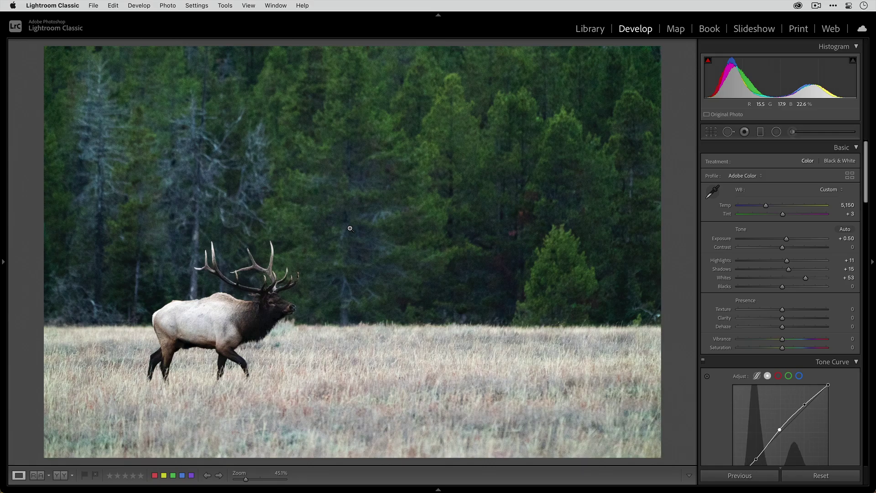
pyautogui.press('cmd+z')
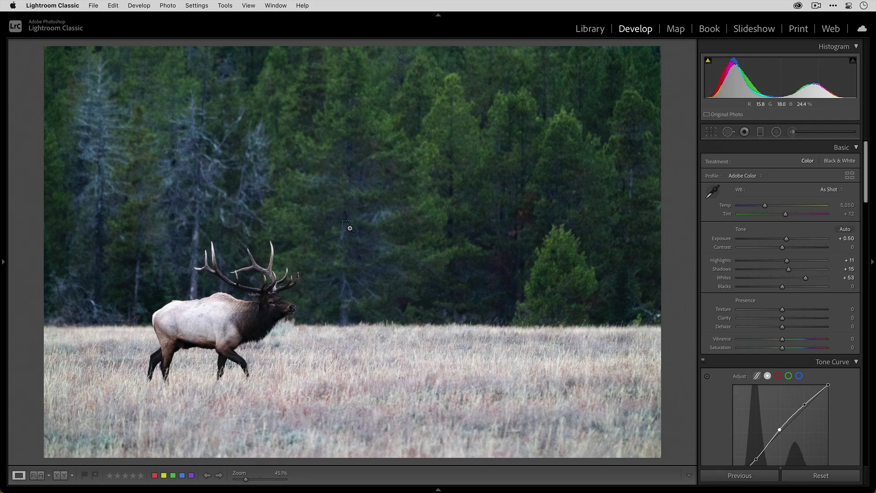
pyautogui.press('cmd+shift+z')
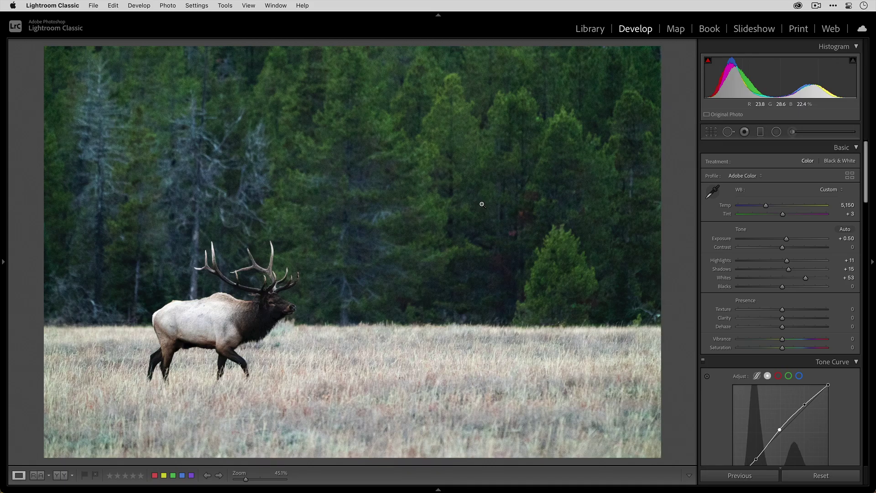
# Set Vibrance to +9 and toggle the Before view to compare with the original.
pyautogui.click(786, 338)
pyautogui.press('\\')
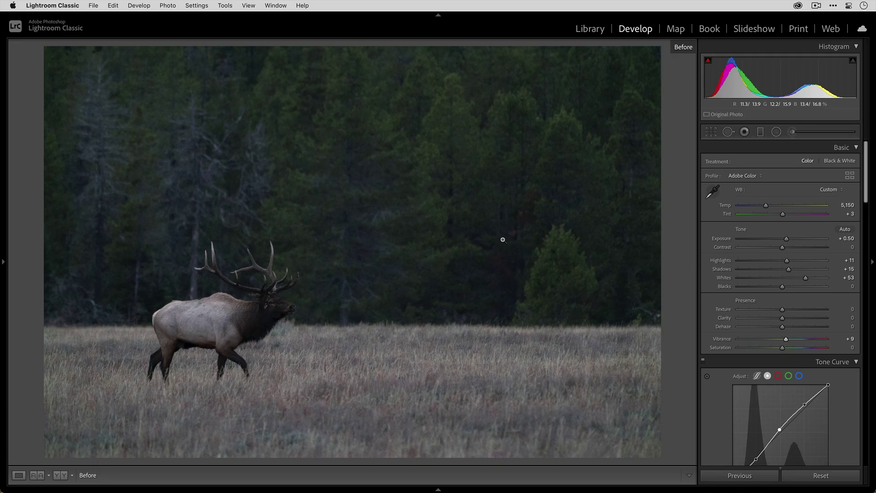
pyautogui.press('\\')
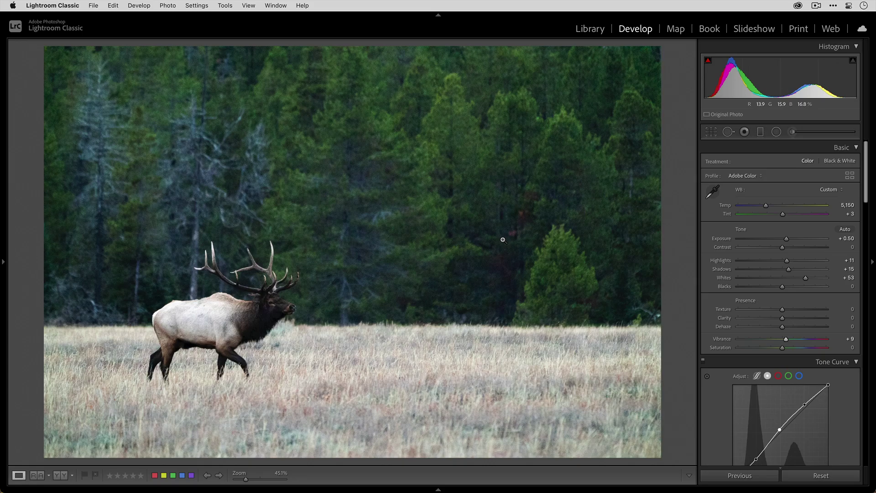
# Zoom to 196% on the elk's head to inspect the noise, then return to fit view.
pyautogui.click(274, 313)
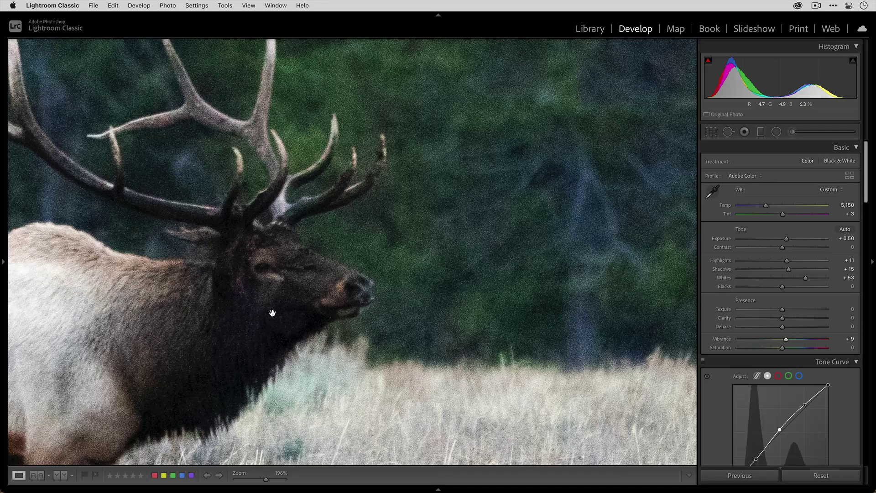
pyautogui.click(273, 314)
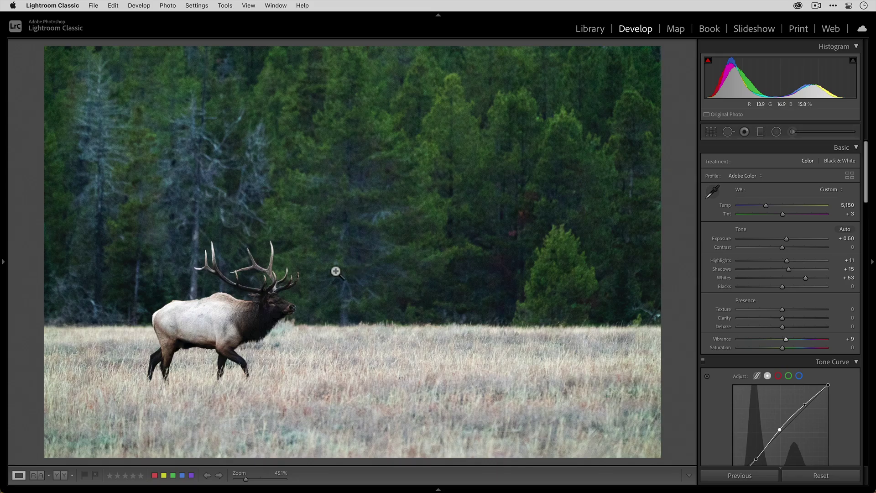
# Edit a JPEG copy with Lightroom adjustments in Topaz DeNoise AI.
pyautogui.rightClick(396, 235)
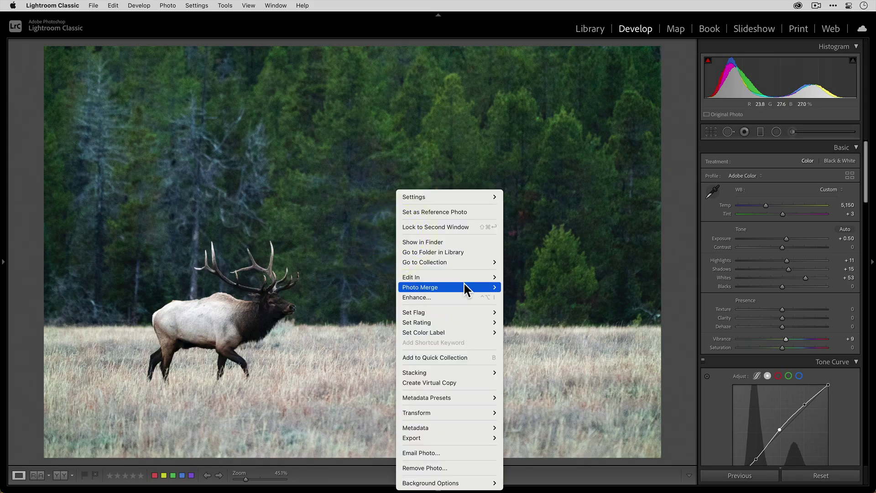
pyautogui.moveTo(466, 278)
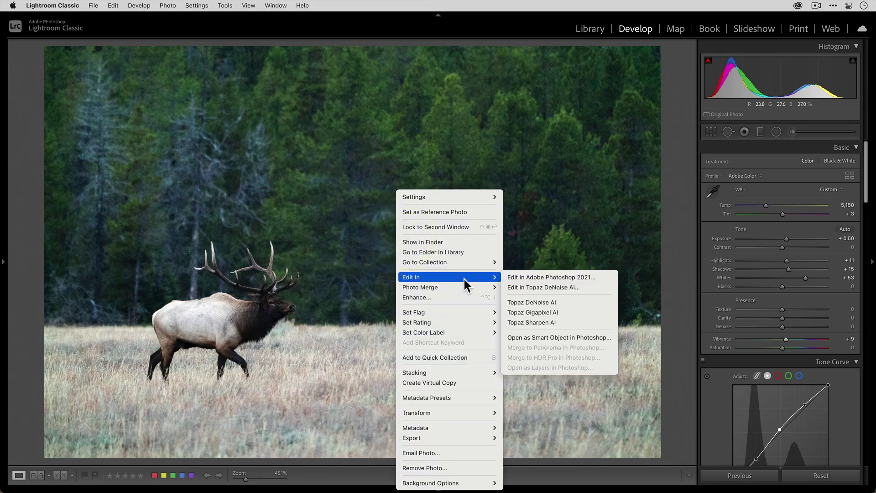
pyautogui.click(587, 304)
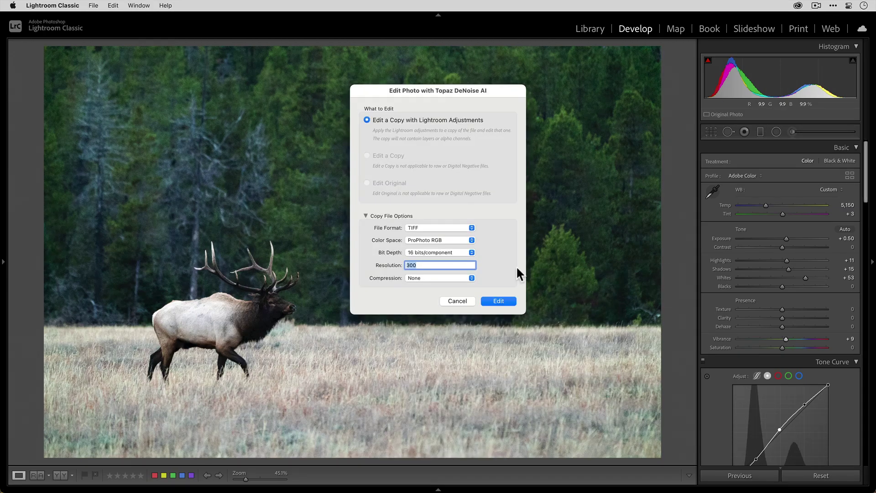
pyautogui.click(458, 227)
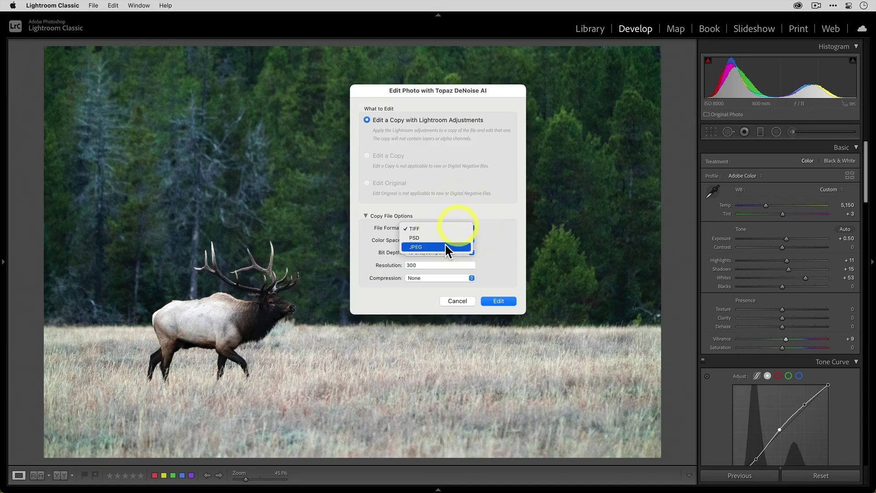
pyautogui.click(443, 247)
pyautogui.click(421, 229)
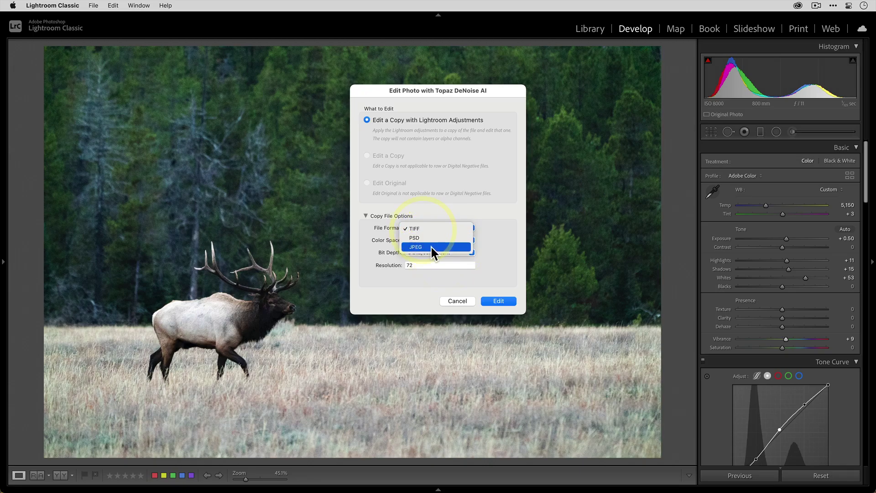
pyautogui.click(431, 246)
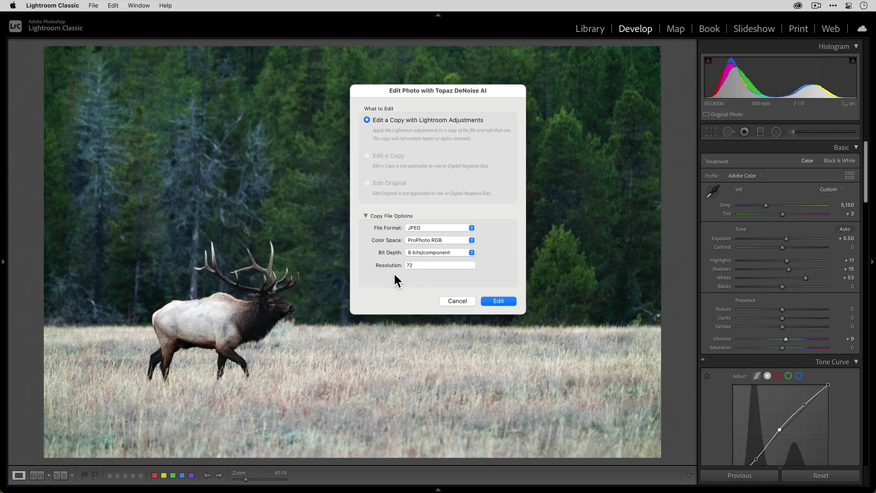
pyautogui.click(499, 301)
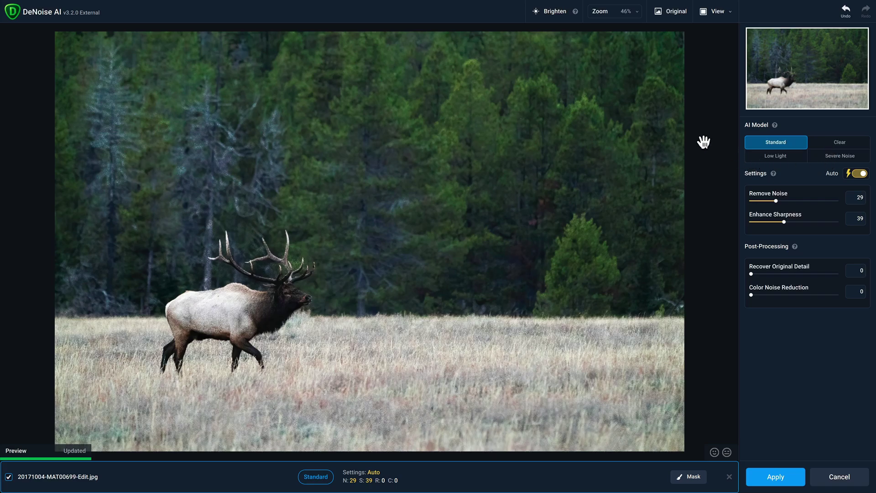
# Show the model comparison view at 200%, panned onto the elk's head.
pyautogui.click(722, 17)
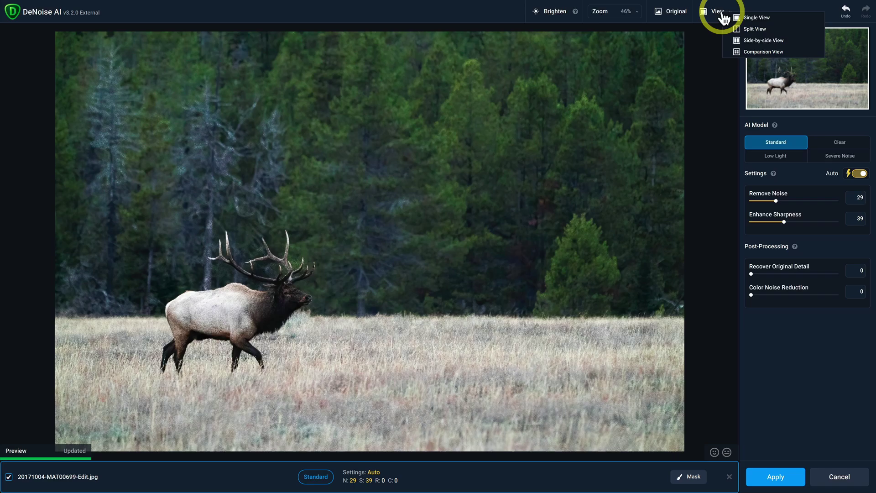
pyautogui.click(773, 52)
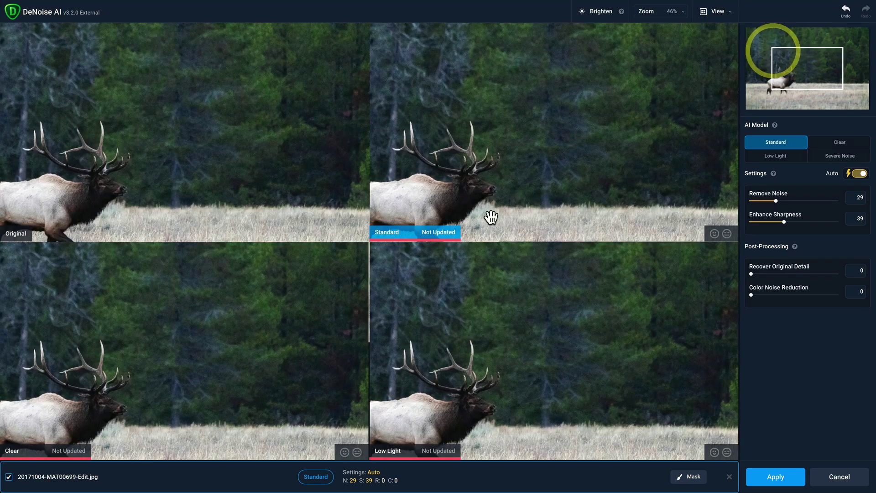
pyautogui.click(684, 13)
pyautogui.click(628, 80)
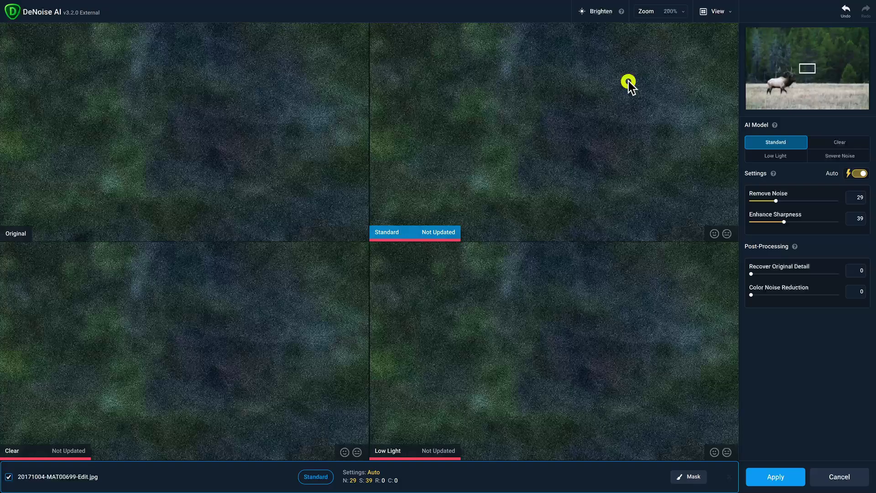
pyautogui.moveTo(806, 68); pyautogui.dragTo(790, 78)
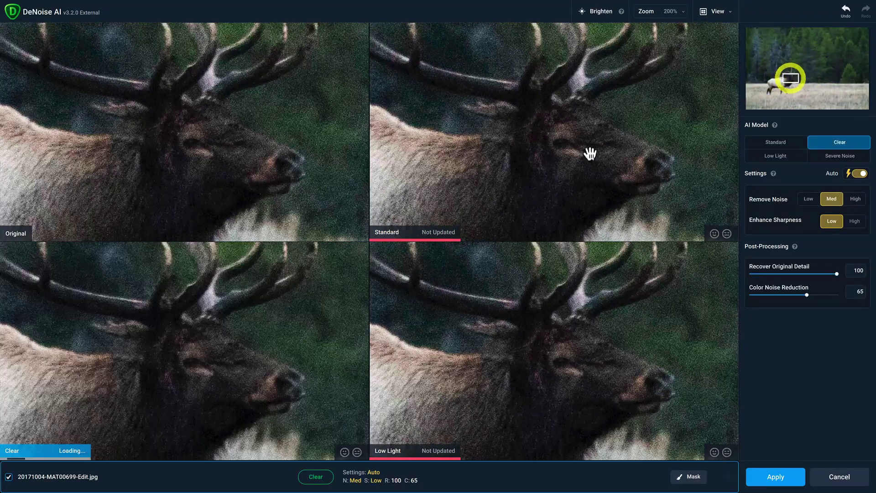
# Compare Standard and Clear, choose Severe Noise, and check it against the original.
pyautogui.click(499, 206)
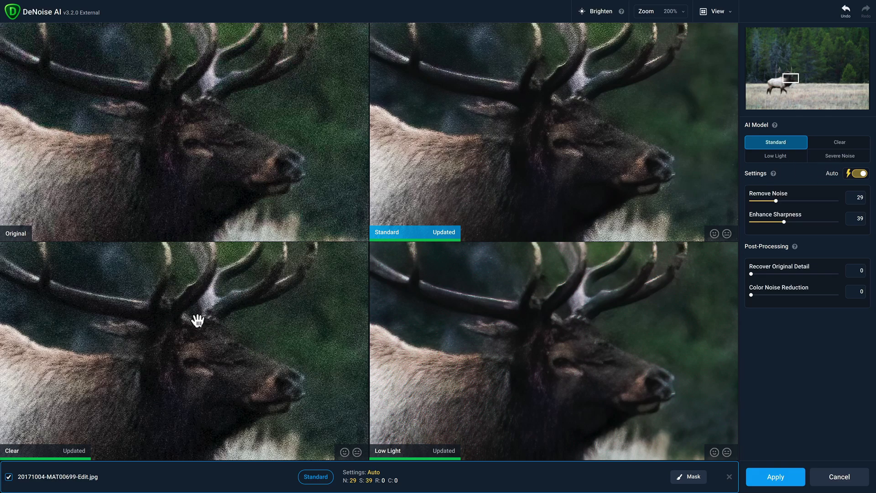
pyautogui.click(216, 331)
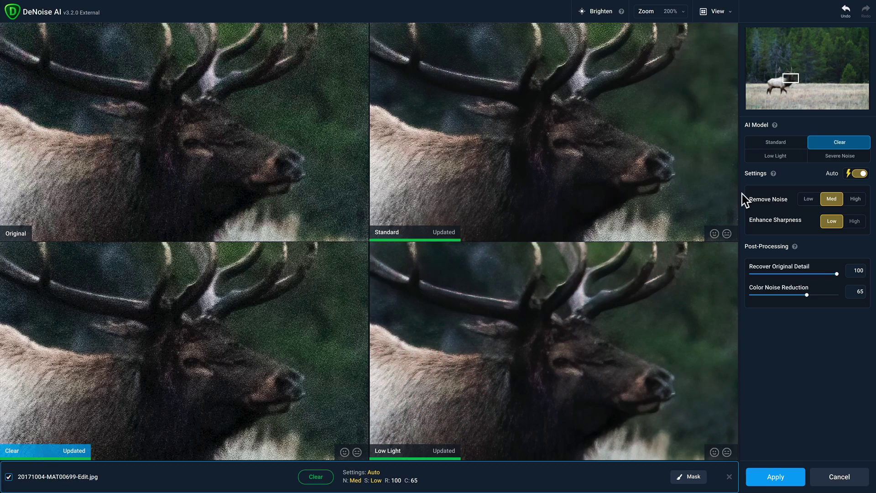
pyautogui.click(822, 157)
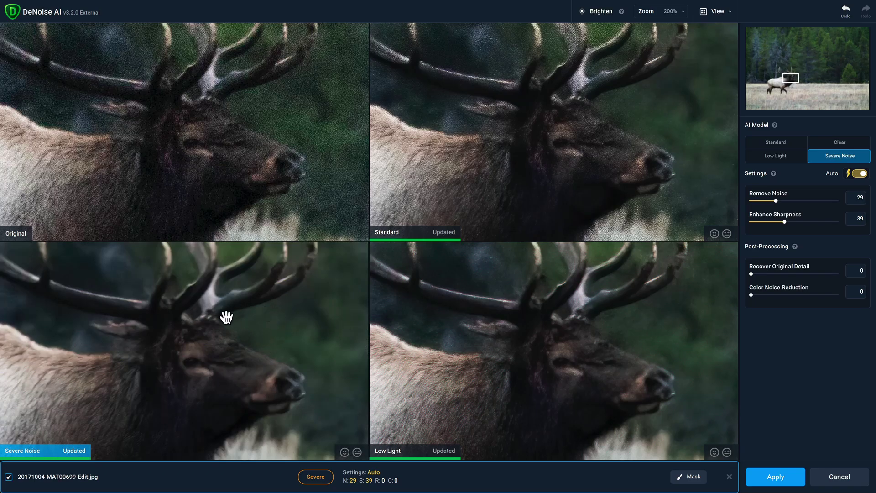
pyautogui.click(262, 331)
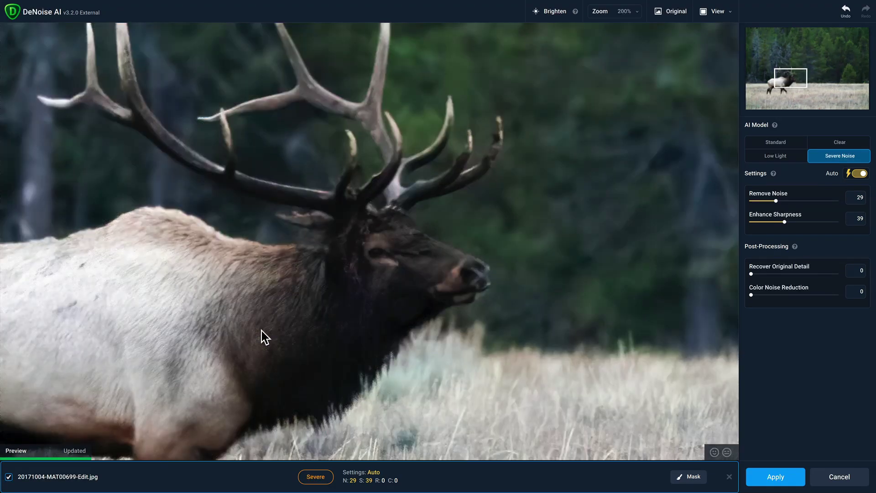
pyautogui.click(262, 330)
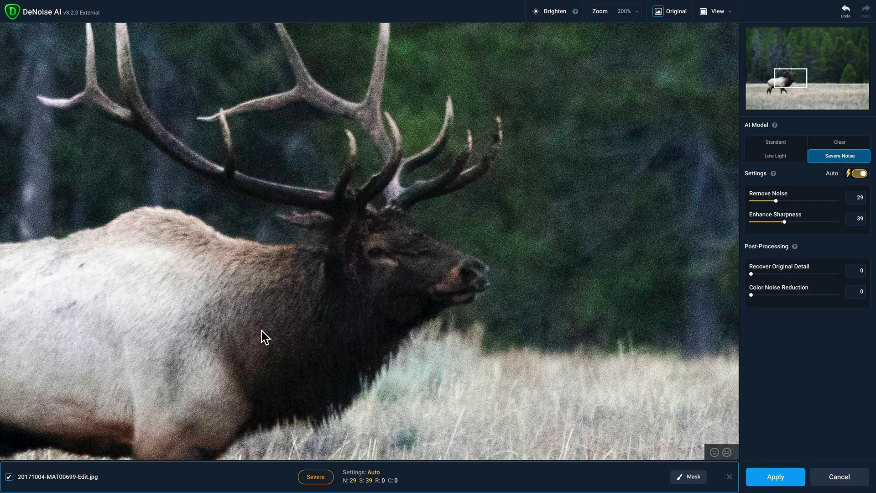
pyautogui.click(261, 330)
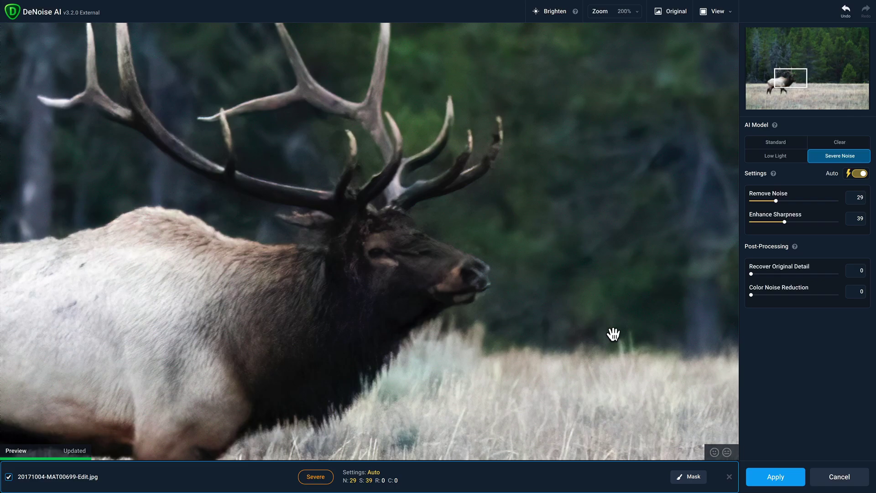
# Apply the denoising and select both the original raw photo and the denoised JPEG.
pyautogui.click(788, 479)
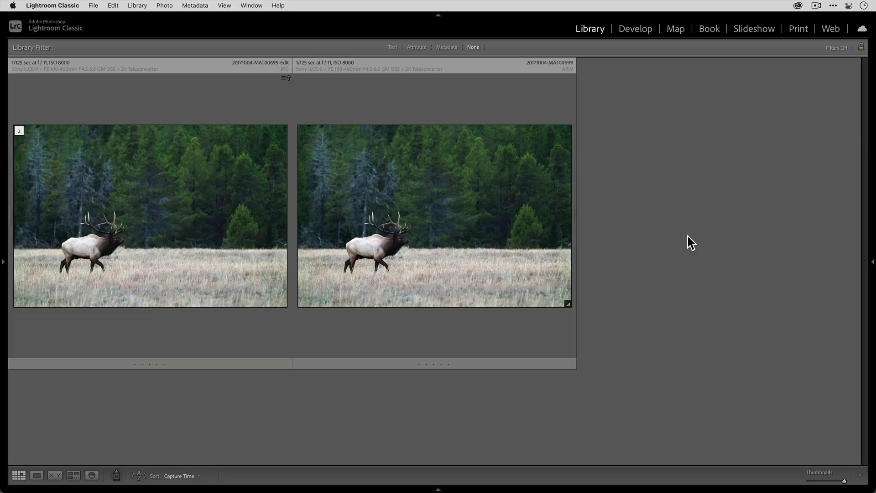
pyautogui.click(410, 224)
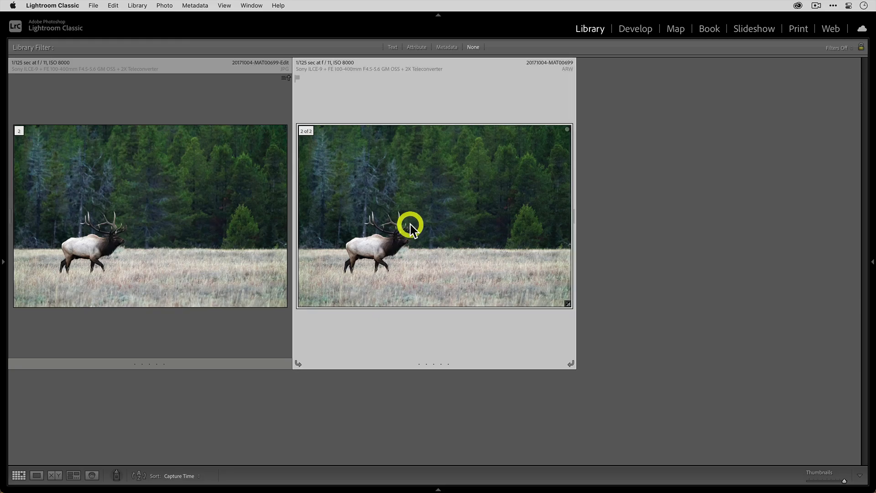
pyautogui.click(182, 214)
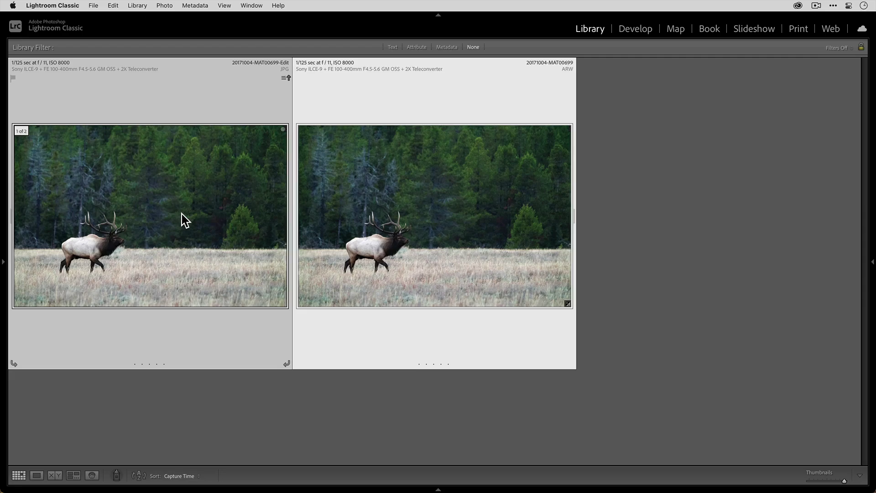
# View the two in Compare mode, zooming in on the elk's head and back to fit.
pyautogui.press('c')
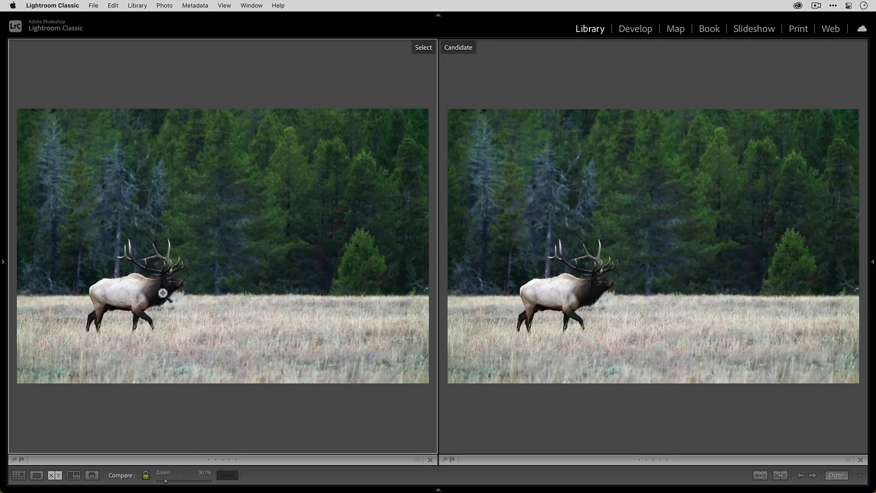
pyautogui.click(171, 280)
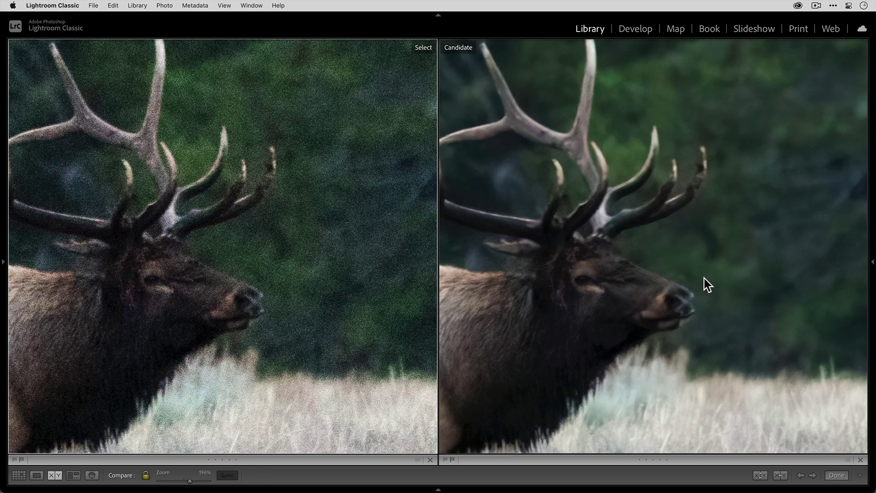
pyautogui.click(625, 295)
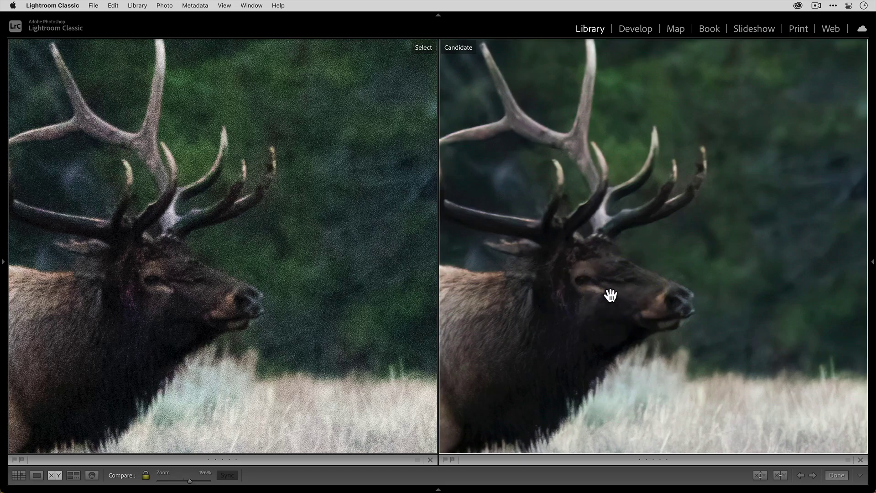
pyautogui.click(558, 319)
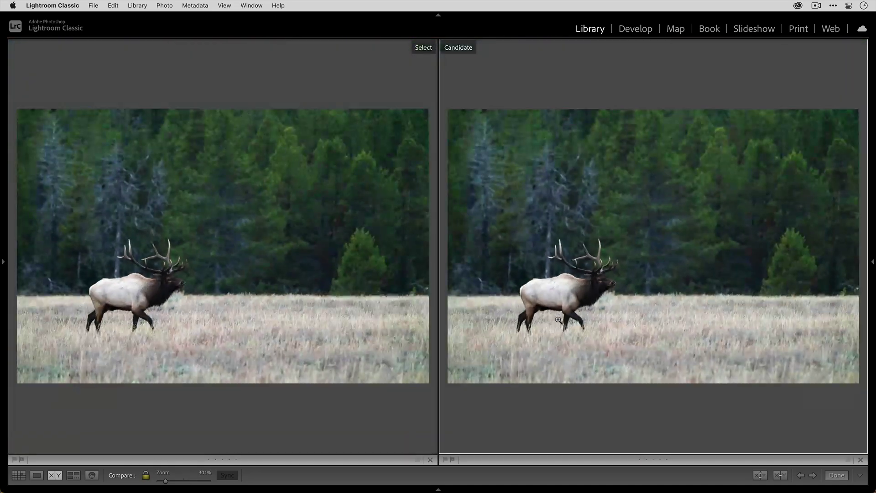
# In Grid view, select only the denoised JPEG.
pyautogui.press('g')
pyautogui.click(648, 251)
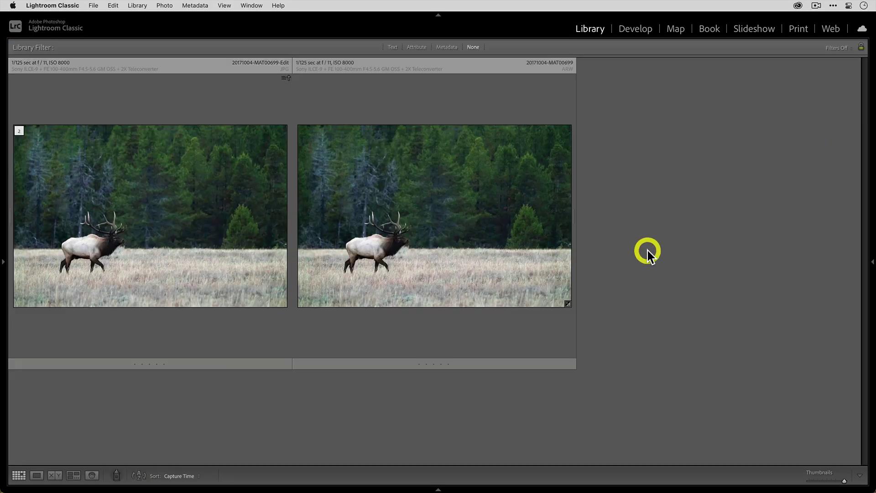
pyautogui.click(178, 252)
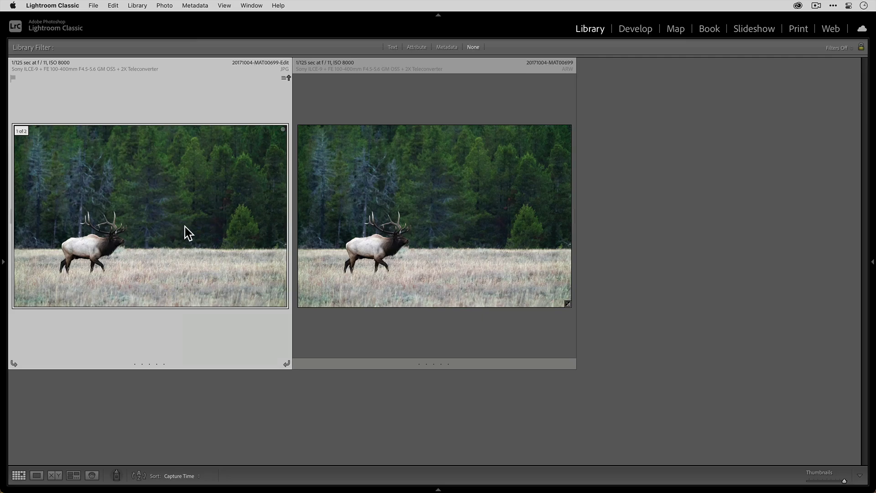
# Edit a JPEG copy of the denoised photo in Topaz Sharpen AI.
pyautogui.rightClick(185, 226)
pyautogui.moveTo(234, 257)
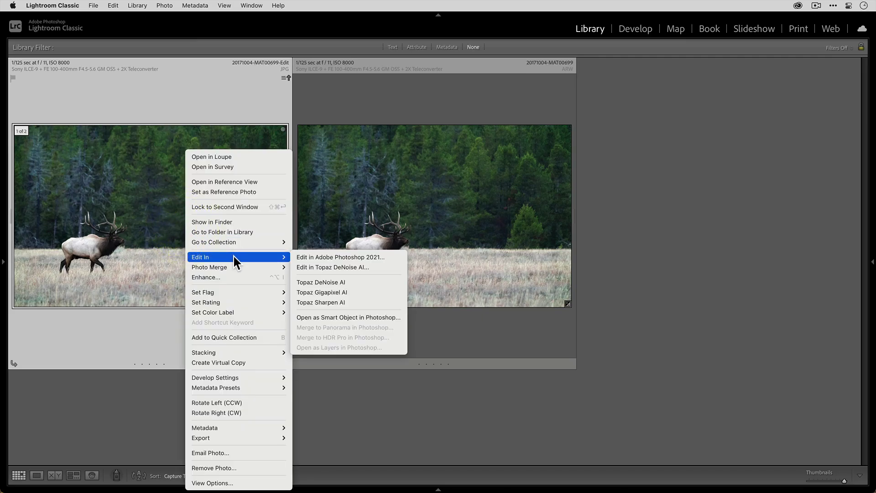
pyautogui.click(361, 303)
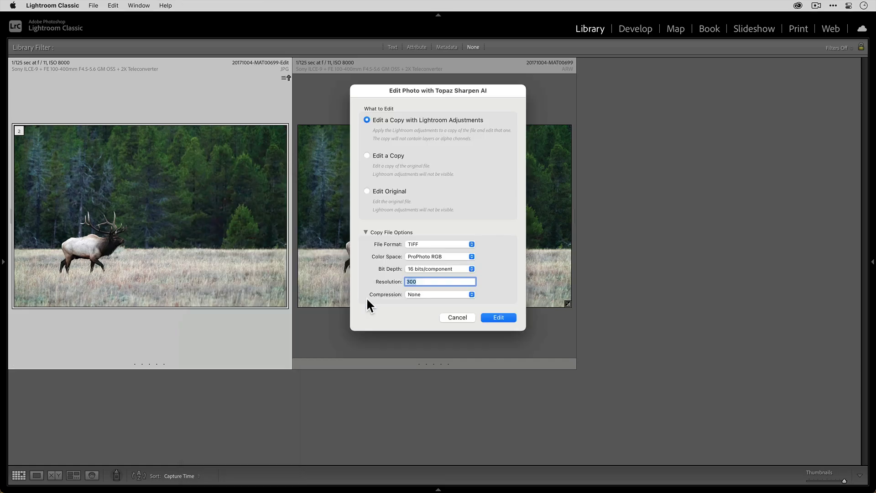
pyautogui.click(432, 244)
pyautogui.click(434, 261)
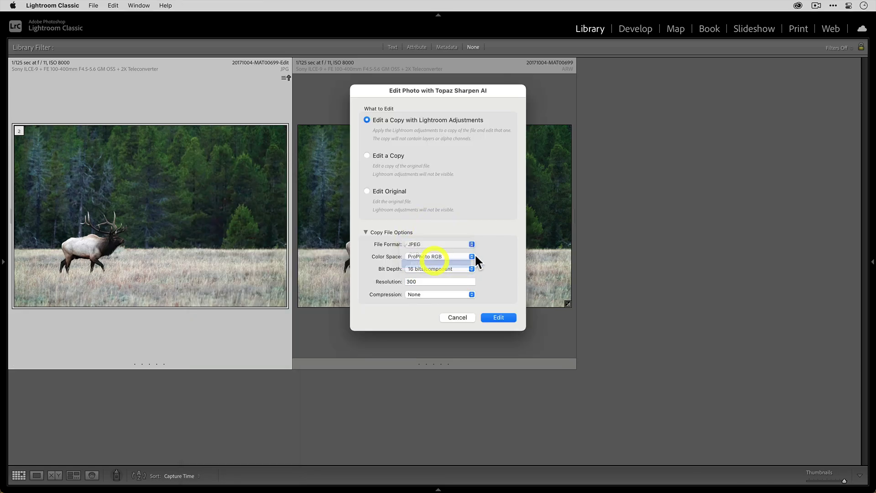
pyautogui.click(468, 246)
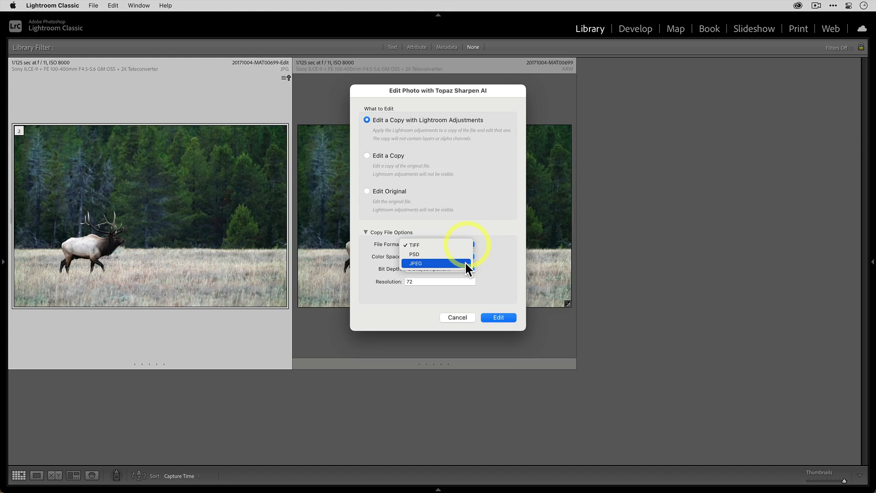
pyautogui.click(465, 261)
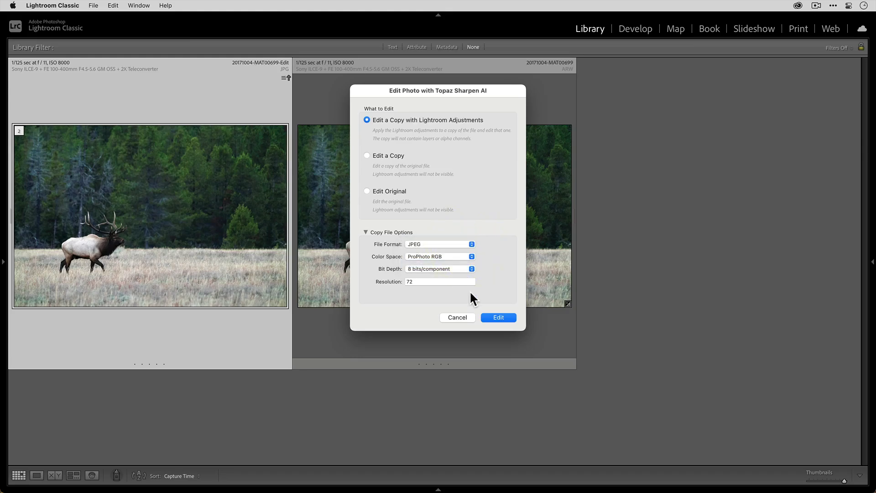
pyautogui.click(498, 317)
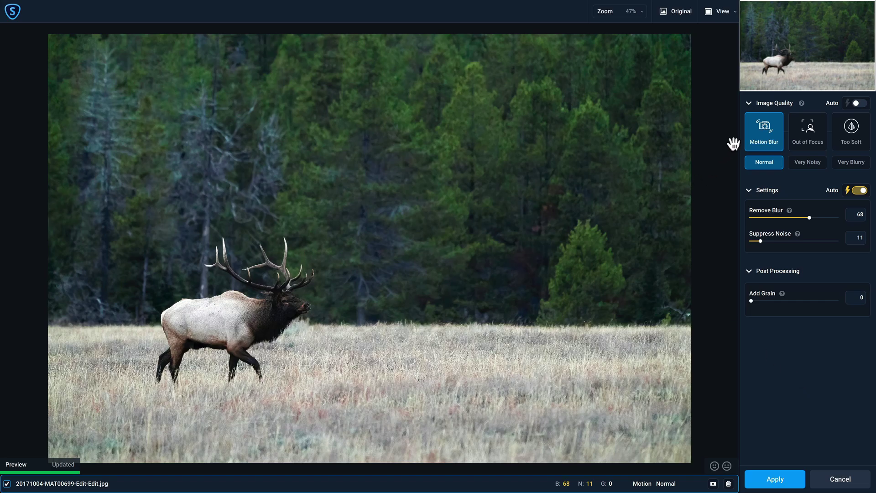
# Show the four model previews at 200%, panned onto the elk's head.
pyautogui.click(728, 14)
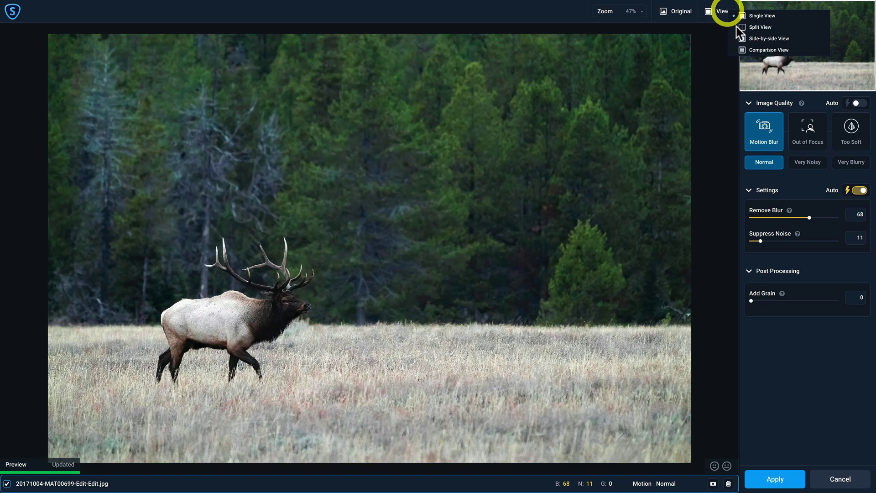
pyautogui.click(753, 48)
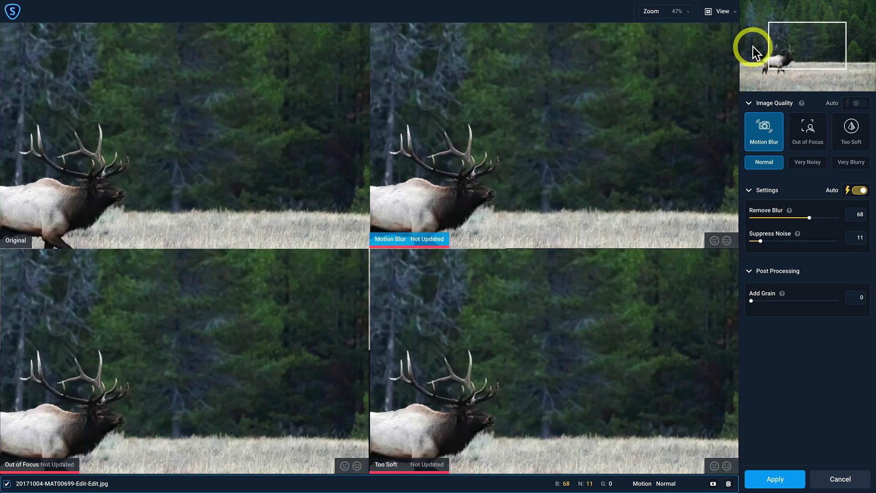
pyautogui.click(687, 13)
pyautogui.click(660, 75)
pyautogui.moveTo(782, 53)
pyautogui.mouseDown()
pyautogui.moveTo(803, 51)
pyautogui.moveTo(788, 58)
pyautogui.mouseUp()
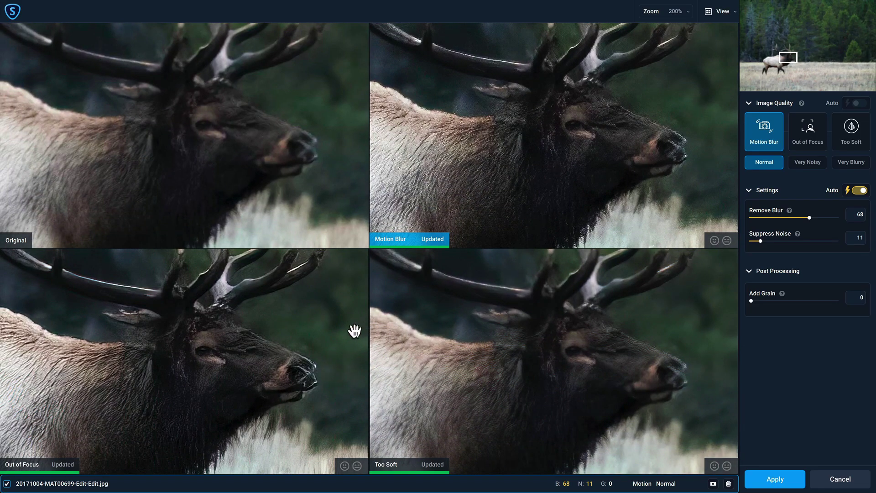
# Pick Too Soft with Very Blurry (Remove Blur 62, Suppress Noise 43), then return to a fitted single view.
pyautogui.click(467, 367)
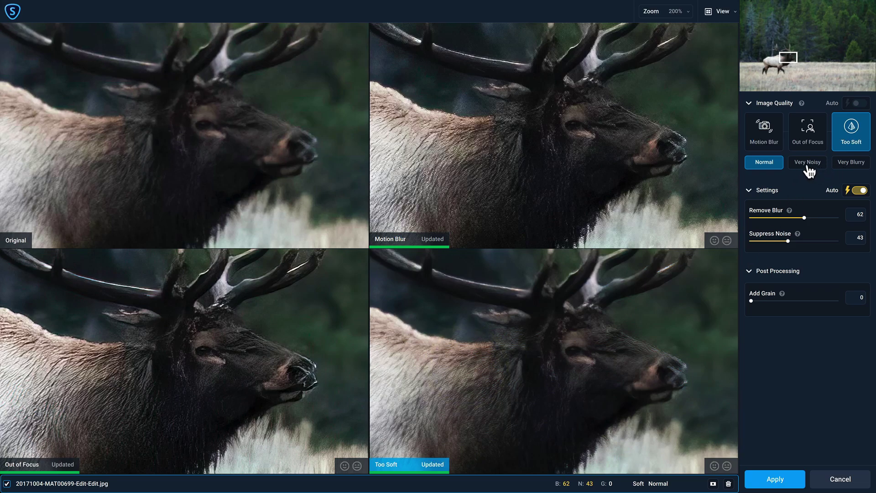
pyautogui.click(808, 164)
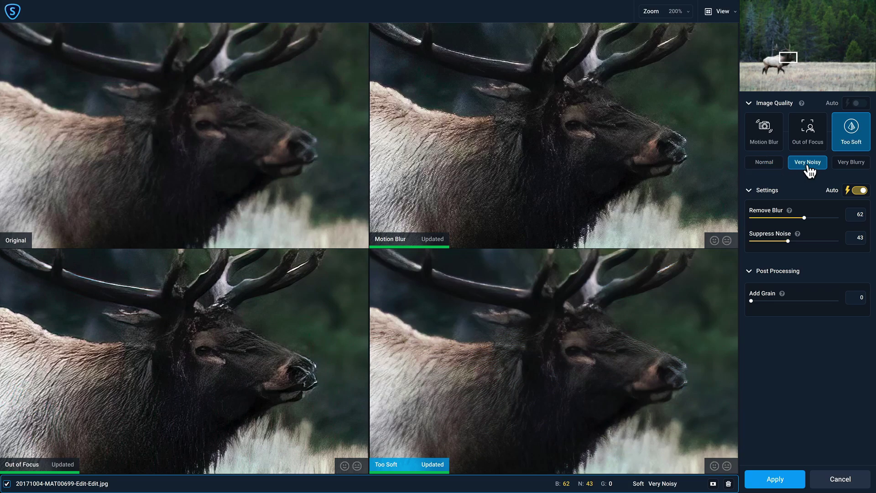
pyautogui.click(848, 168)
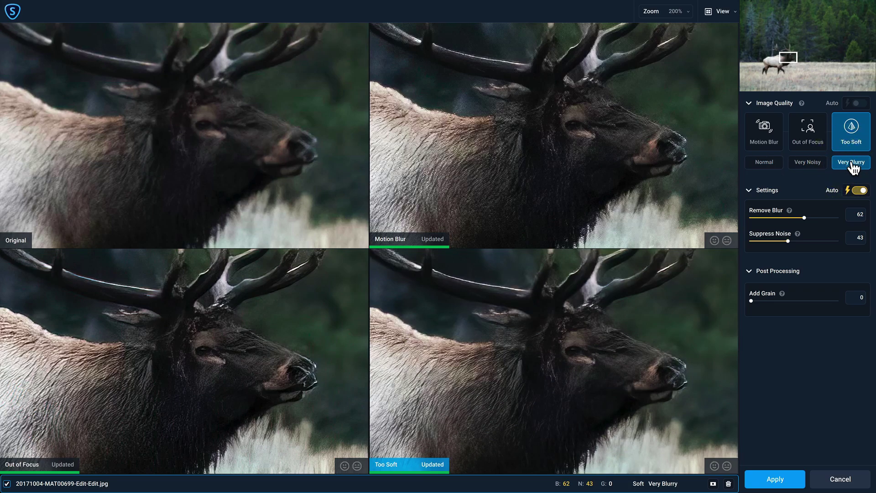
pyautogui.click(546, 339)
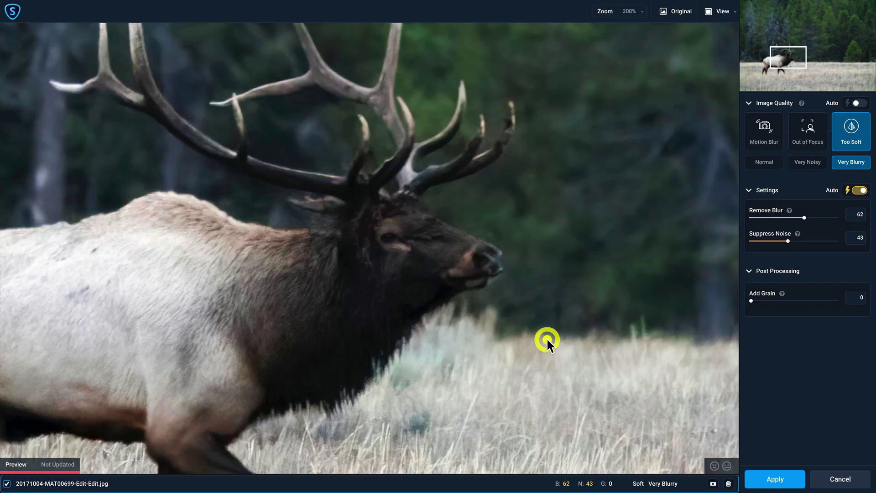
pyautogui.click(636, 16)
pyautogui.click(642, 13)
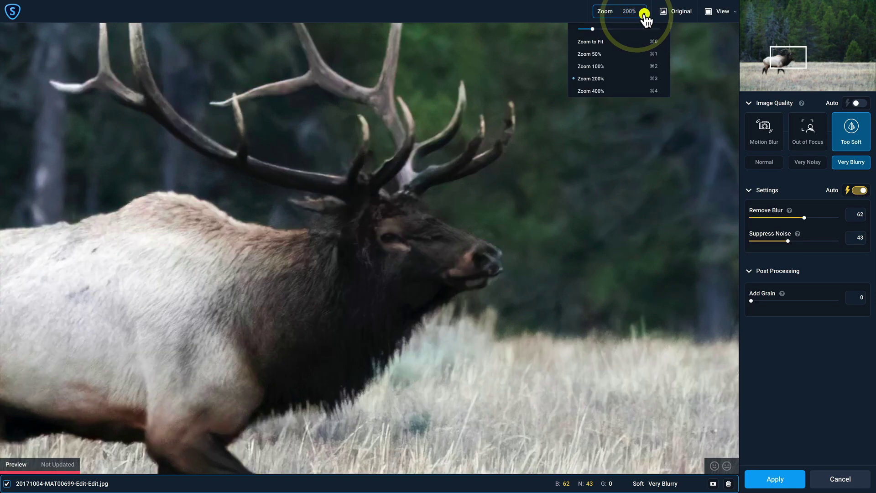
pyautogui.click(621, 40)
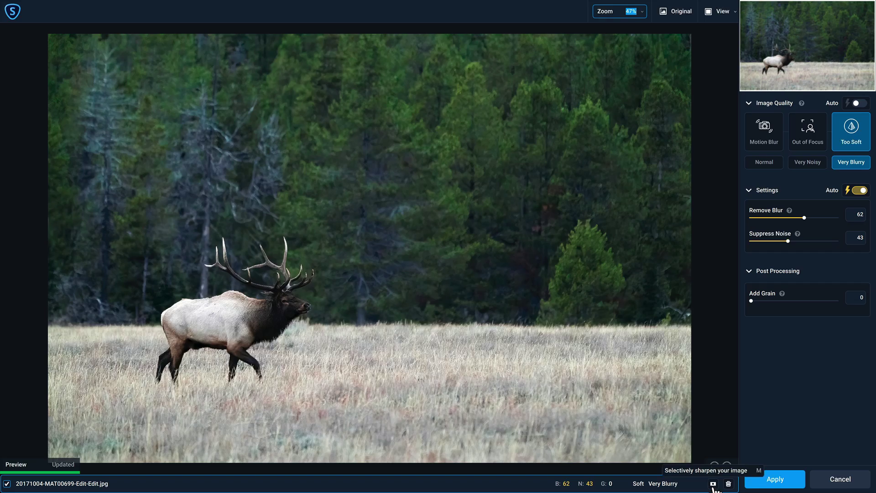
# Start a sharpening mask at 100% zoom with the Edge-aware brush enabled.
pyautogui.click(713, 484)
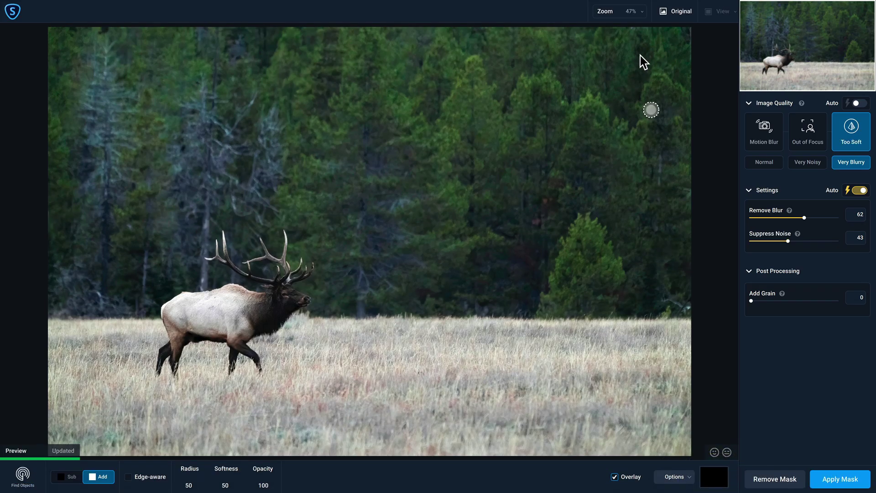
pyautogui.click(644, 15)
pyautogui.click(606, 67)
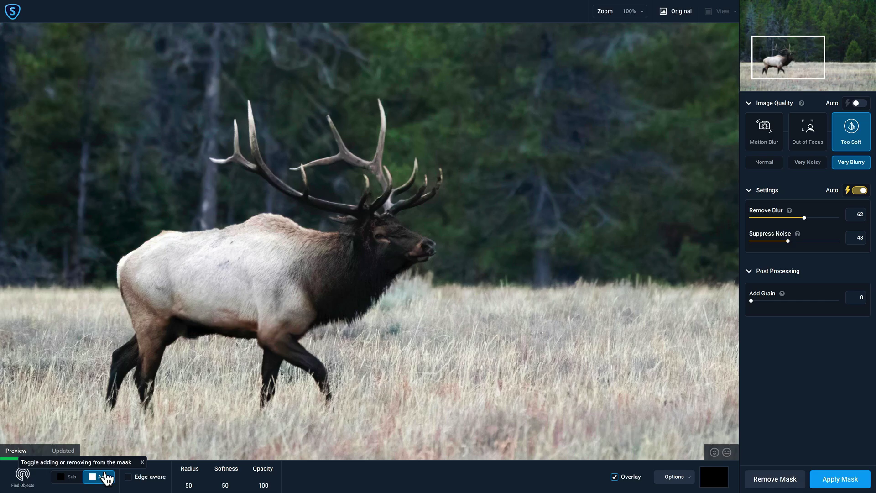
pyautogui.click(129, 477)
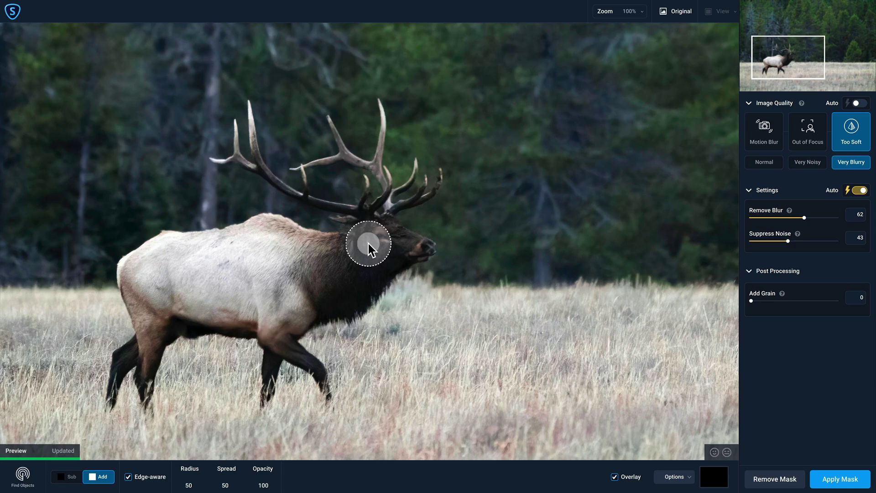
# Brush the mask over the elk's body and head, then onto the antlers.
pyautogui.scroll(-1, 368, 243)
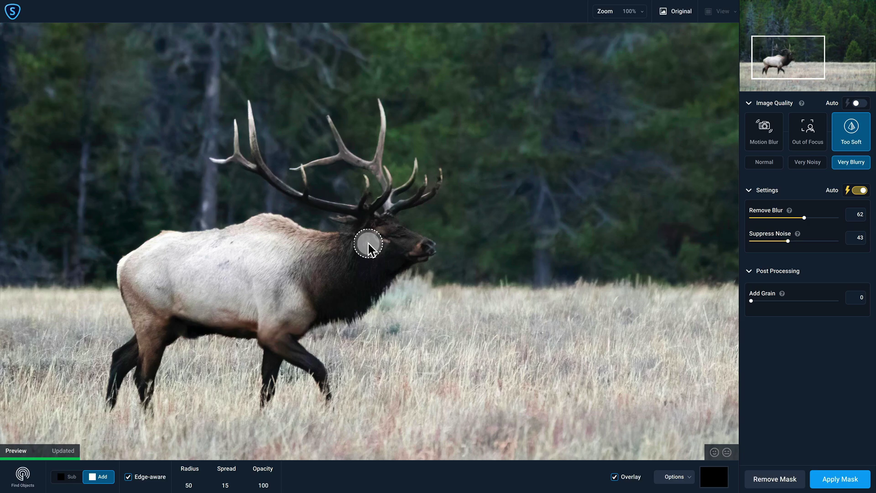
pyautogui.moveTo(368, 254)
pyautogui.mouseDown()
pyautogui.moveTo(398, 245)
pyautogui.moveTo(286, 233)
pyautogui.moveTo(143, 310)
pyautogui.moveTo(175, 272)
pyautogui.moveTo(144, 365)
pyautogui.moveTo(123, 370)
pyautogui.moveTo(300, 330)
pyautogui.moveTo(292, 357)
pyautogui.moveTo(286, 345)
pyautogui.moveTo(422, 247)
pyautogui.moveTo(354, 267)
pyautogui.mouseUp()
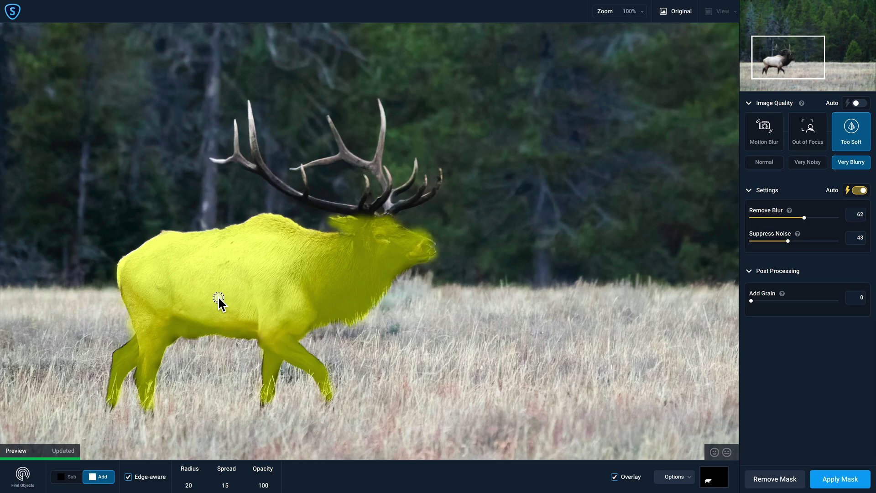
pyautogui.moveTo(401, 214)
pyautogui.mouseDown()
pyautogui.moveTo(411, 166)
pyautogui.moveTo(387, 186)
pyautogui.moveTo(369, 163)
pyautogui.moveTo(323, 161)
pyautogui.moveTo(322, 204)
pyautogui.moveTo(249, 104)
pyautogui.moveTo(215, 161)
pyautogui.mouseUp()
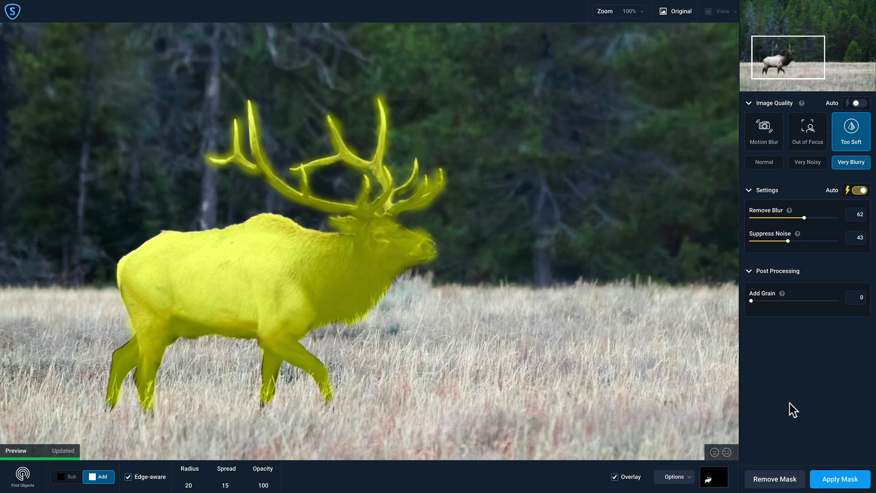
# Accept the painted elk mask and apply the Remove Blur 62 / Suppress Noise 43 sharpening.
pyautogui.click(837, 484)
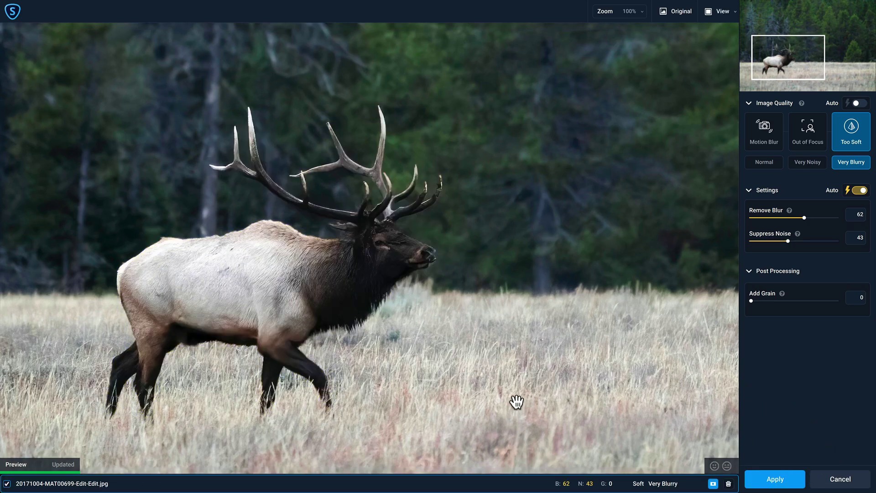
pyautogui.click(439, 381)
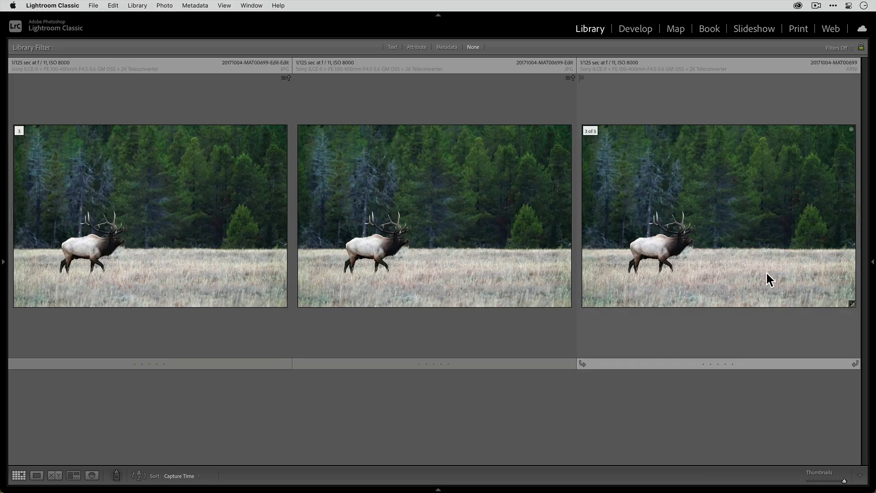
# Finish the sharpening, then compare the middle and first elk copies in Compare view, zoomed on the head.
pyautogui.click(766, 269)
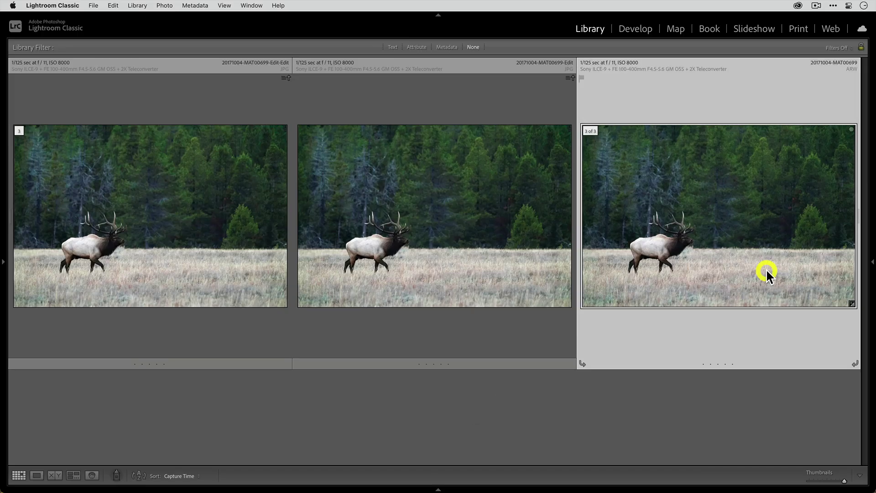
pyautogui.click(410, 259)
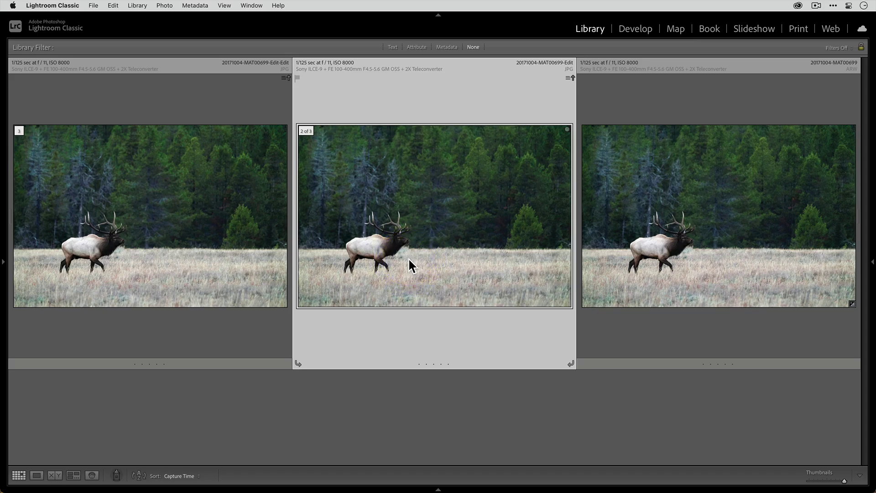
pyautogui.click(178, 256)
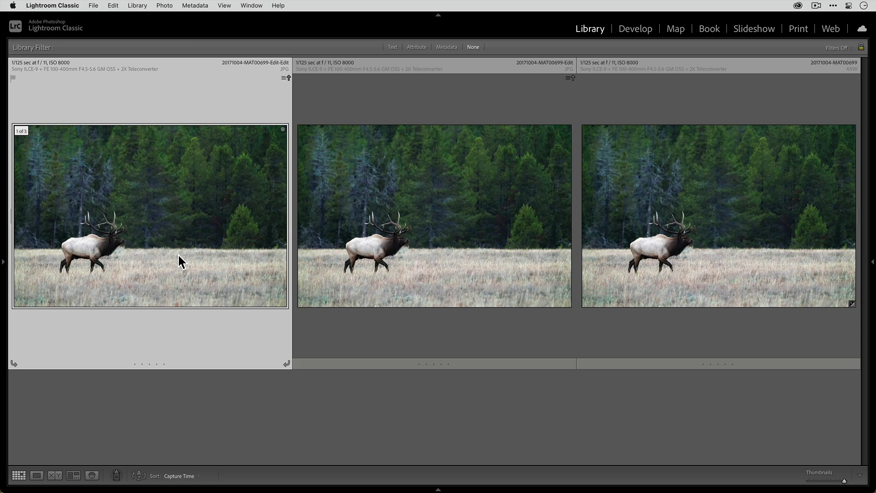
pyautogui.click(424, 255)
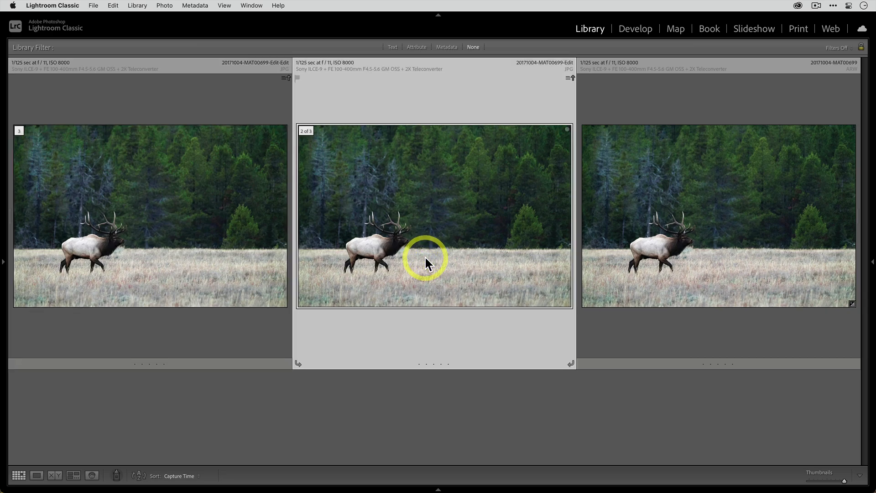
pyautogui.keyDown('shift'); pyautogui.click(164, 254); pyautogui.keyUp('shift')
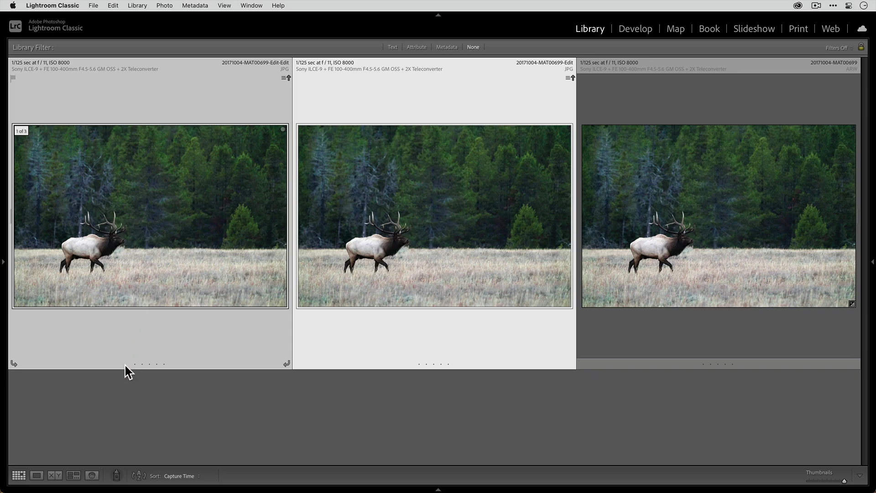
pyautogui.press('c')
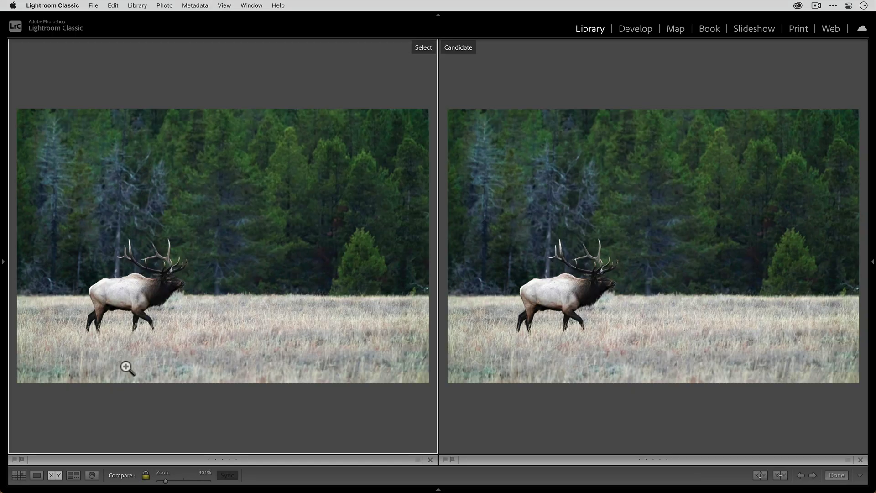
pyautogui.click(170, 277)
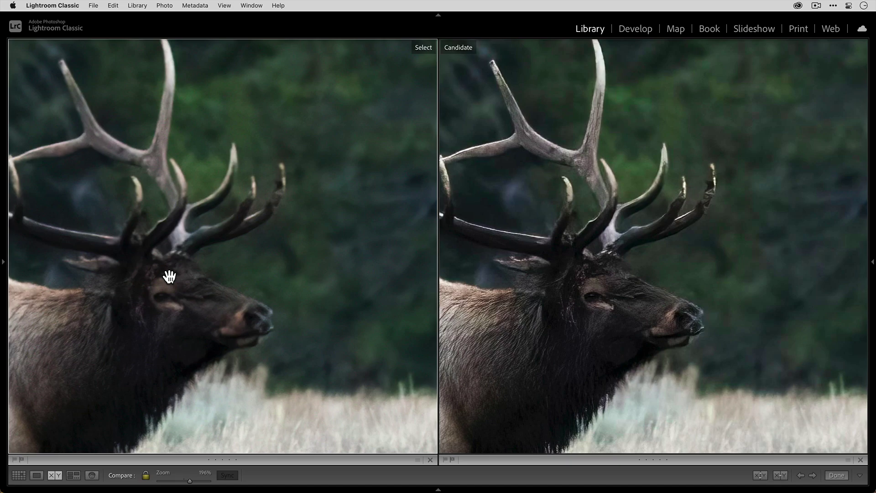
# Zoom back out, return to Survey view, and select the original ARW and the sharpened Edit-Edit copy.
pyautogui.click(170, 276)
pyautogui.press('n')
pyautogui.click(481, 394)
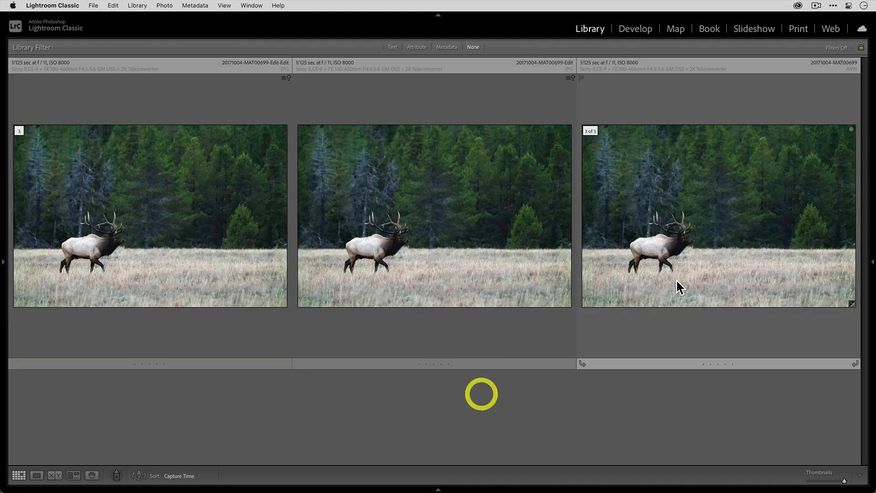
pyautogui.click(699, 246)
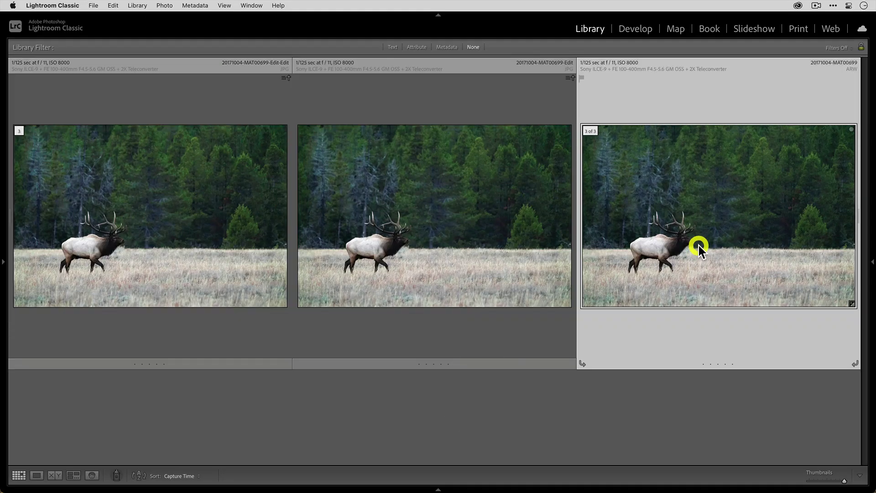
pyautogui.keyDown('super'); pyautogui.click(103, 253); pyautogui.keyUp('super')
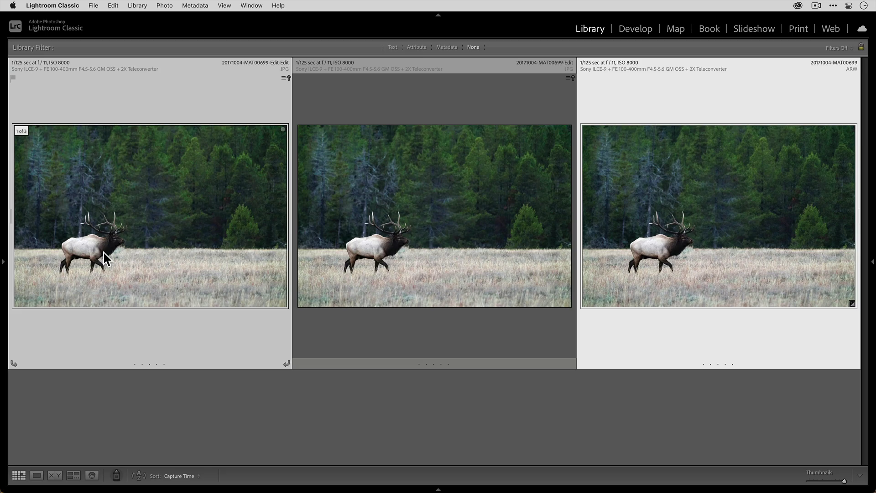
# Show the raw and sharpened versions side by side, zoomed and panned onto the elk's head.
pyautogui.press('c')
pyautogui.click(171, 289)
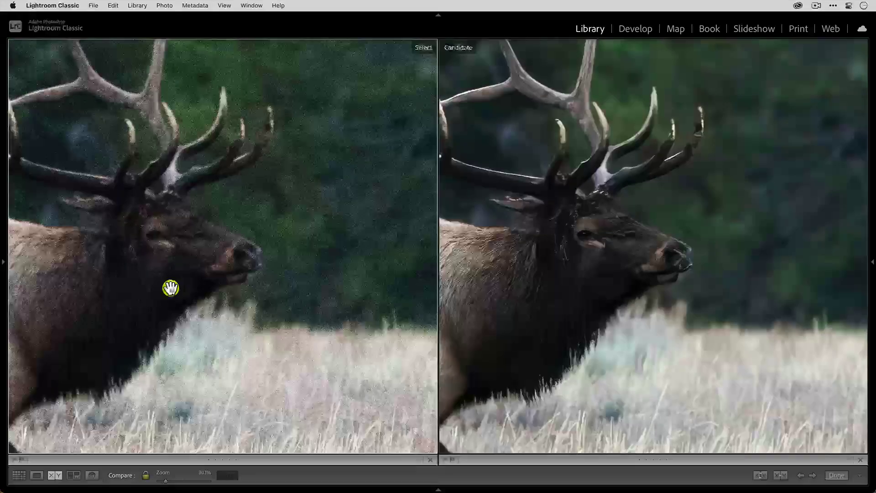
pyautogui.moveTo(133, 270); pyautogui.dragTo(224, 274)
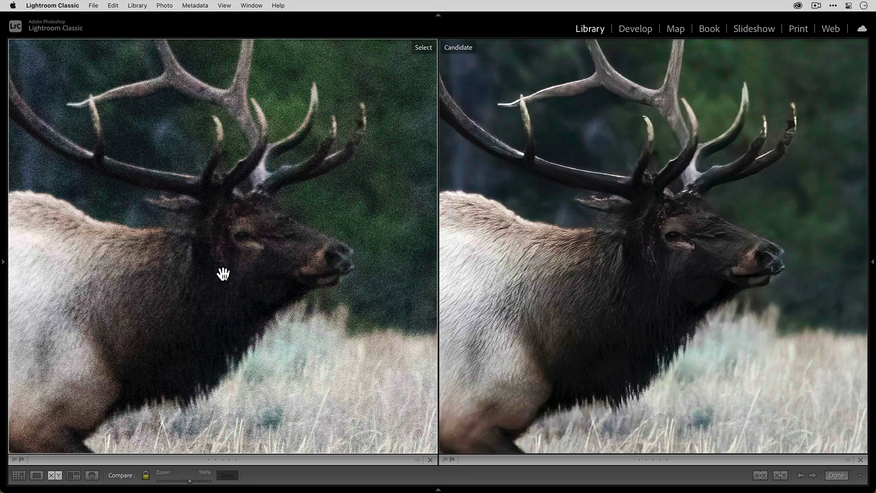